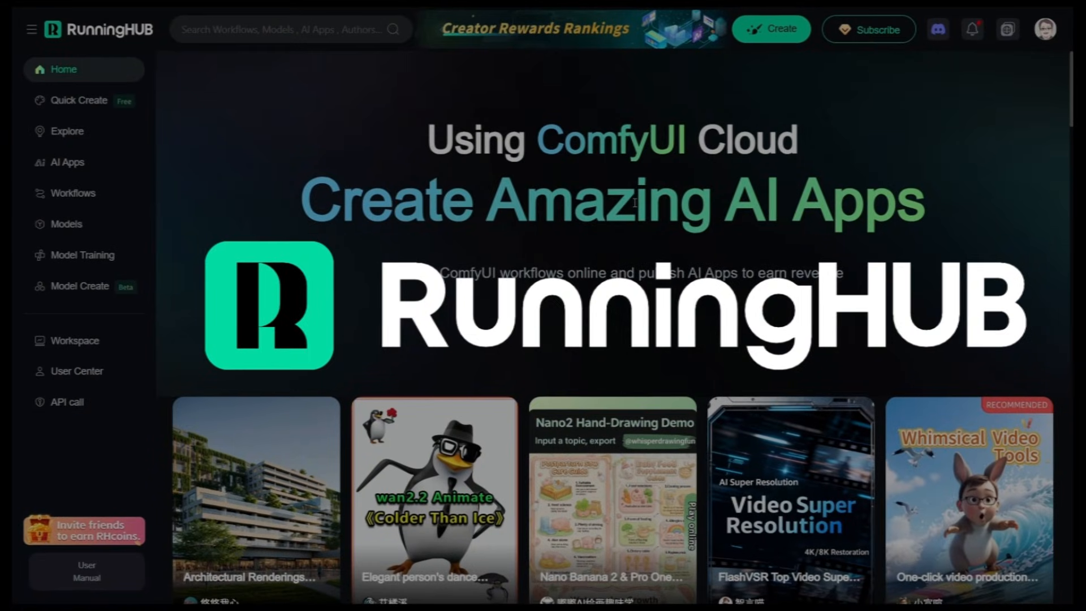
Browse RunningHub's home page, several categories on the Explore page including Video Gen, Video Effects and Anime, and the Models gallery
{"action": "scroll", "coordinate": [601, 240], "scroll_direction": "down", "scroll_amount": 5}
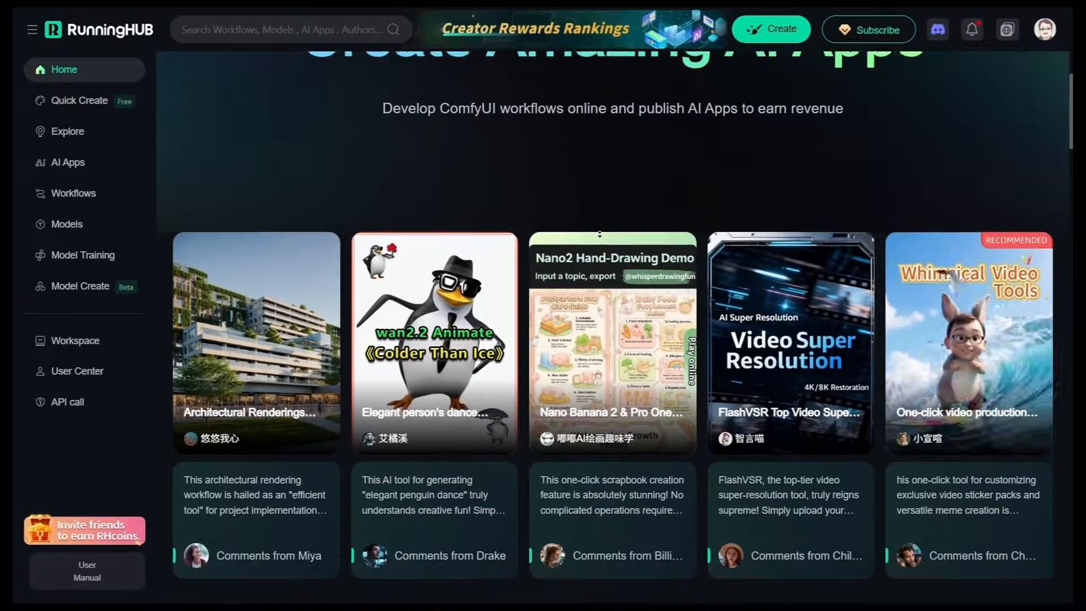
{"action": "scroll", "coordinate": [612, 317], "scroll_direction": "down", "scroll_amount": 8}
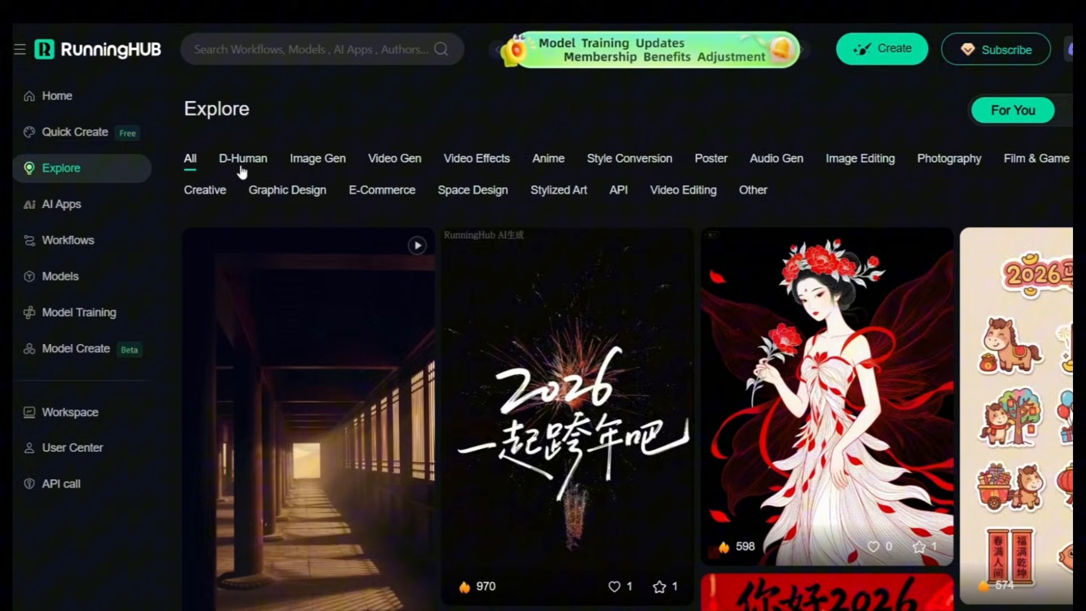
{"action": "left_click", "coordinate": [243, 170]}
{"action": "left_click", "coordinate": [491, 231]}
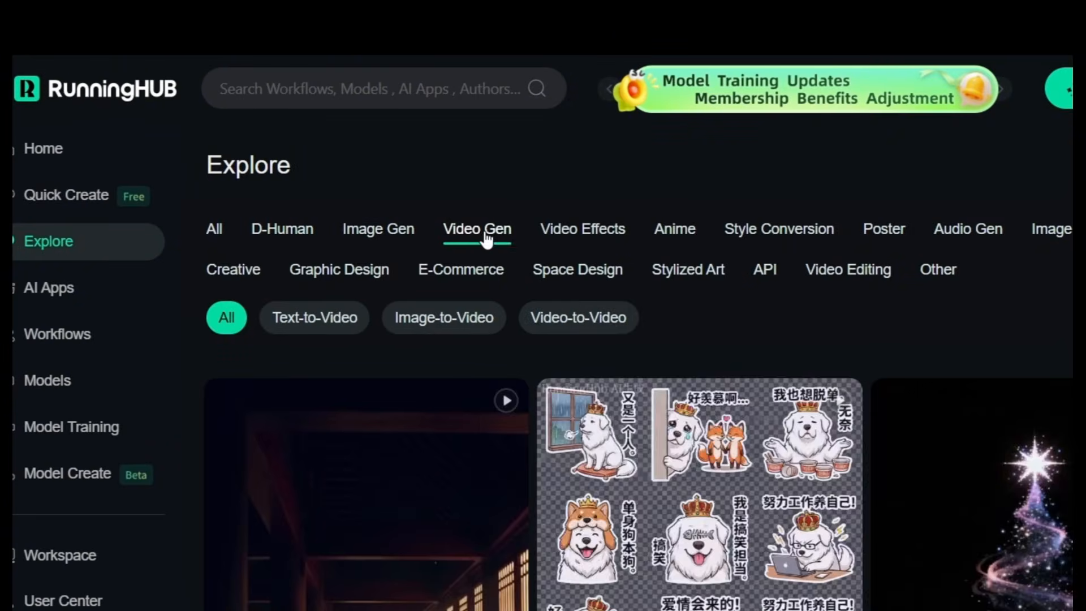
{"action": "left_click", "coordinate": [583, 229]}
{"action": "left_click", "coordinate": [678, 230]}
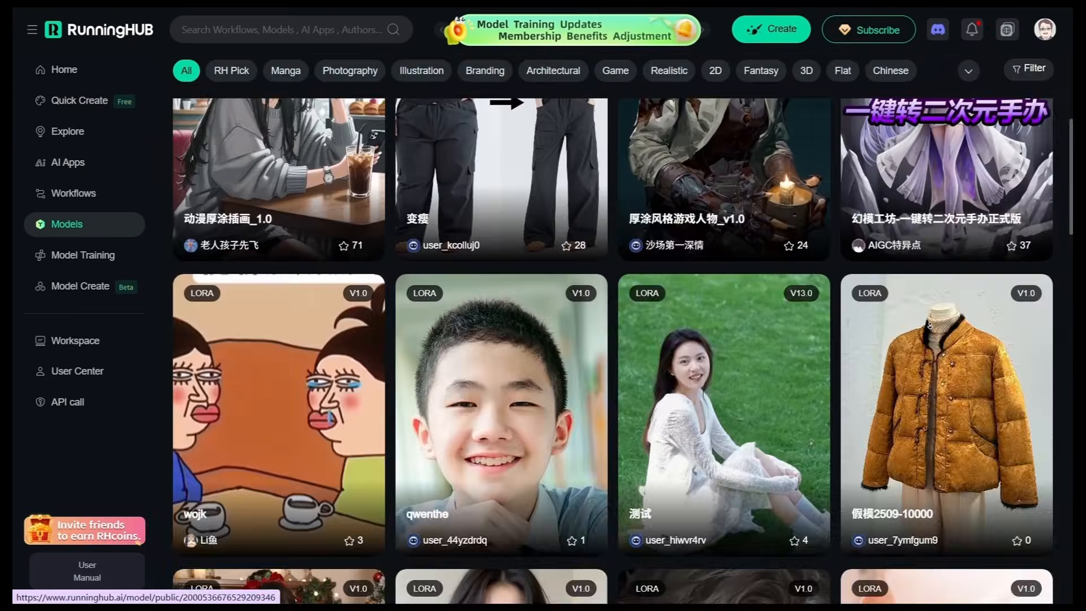
{"action": "scroll", "coordinate": [930, 325], "scroll_direction": "down", "scroll_amount": 3}
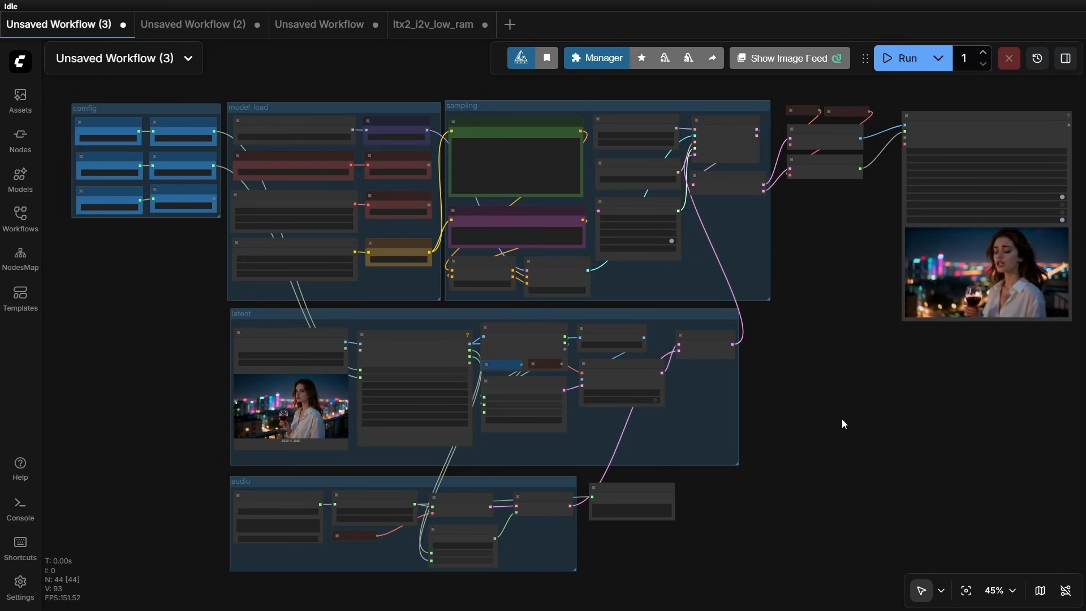
Switch to ComfyUI and examine the Unet Loader, Load VAE, VAELoader KJ and DualCLIPLoader nodes in the model_load group
{"action": "scroll", "coordinate": [80, 101], "scroll_direction": "up", "scroll_amount": 10}
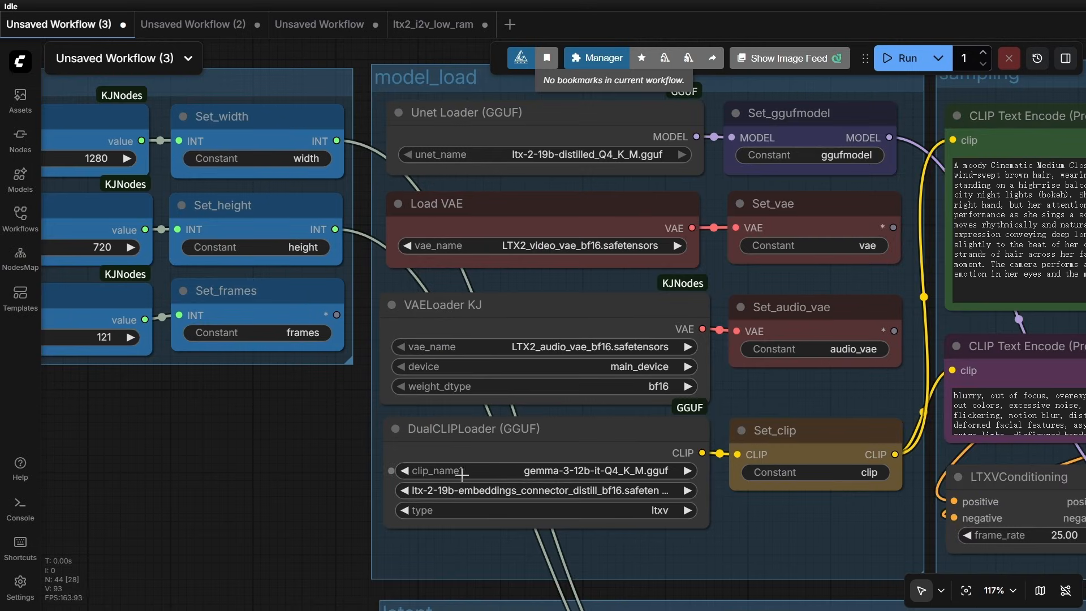
{"action": "left_click", "coordinate": [479, 108]}
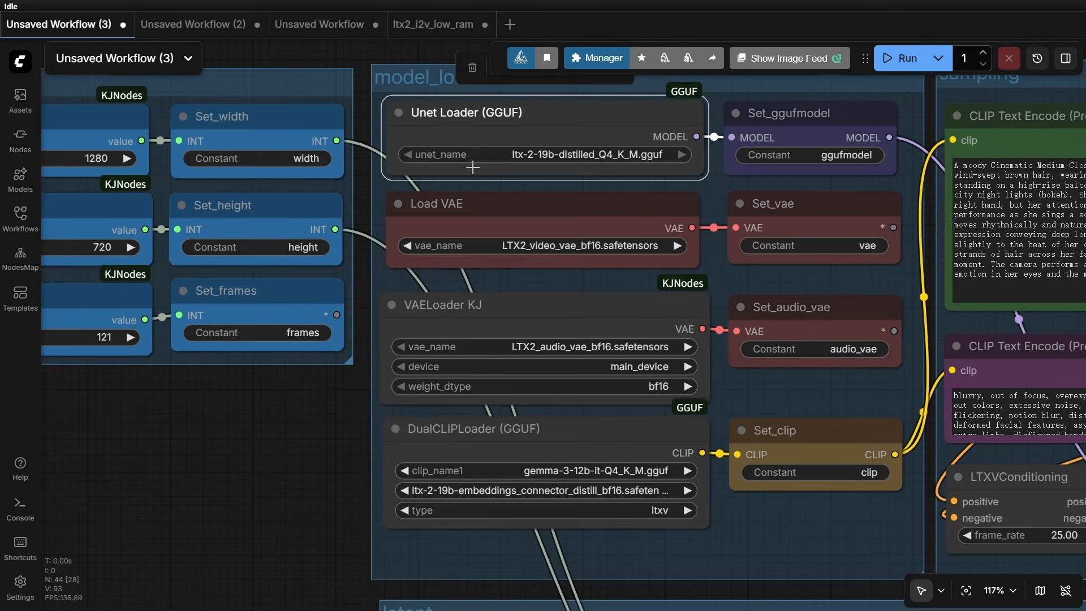
{"action": "left_click", "coordinate": [484, 434]}
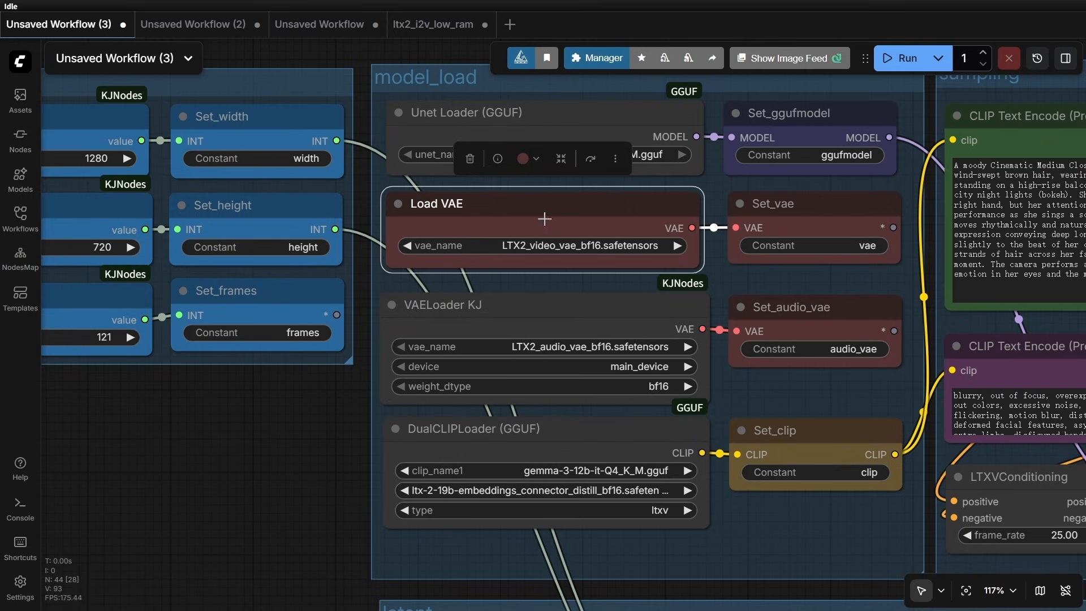
{"action": "left_click", "coordinate": [542, 301]}
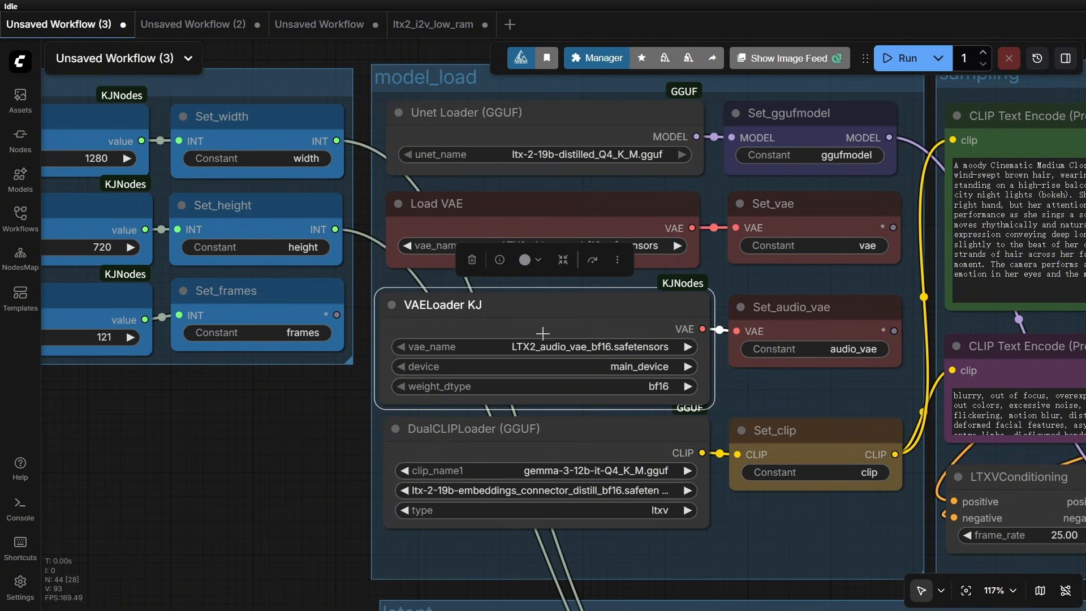
{"action": "left_click", "coordinate": [303, 424]}
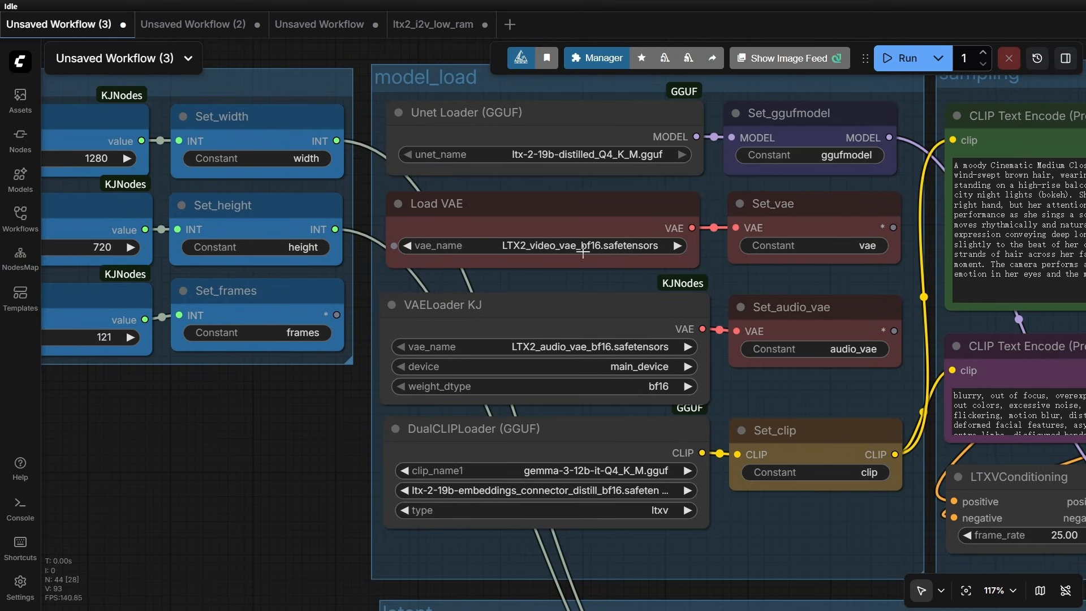
{"action": "left_click", "coordinate": [569, 169]}
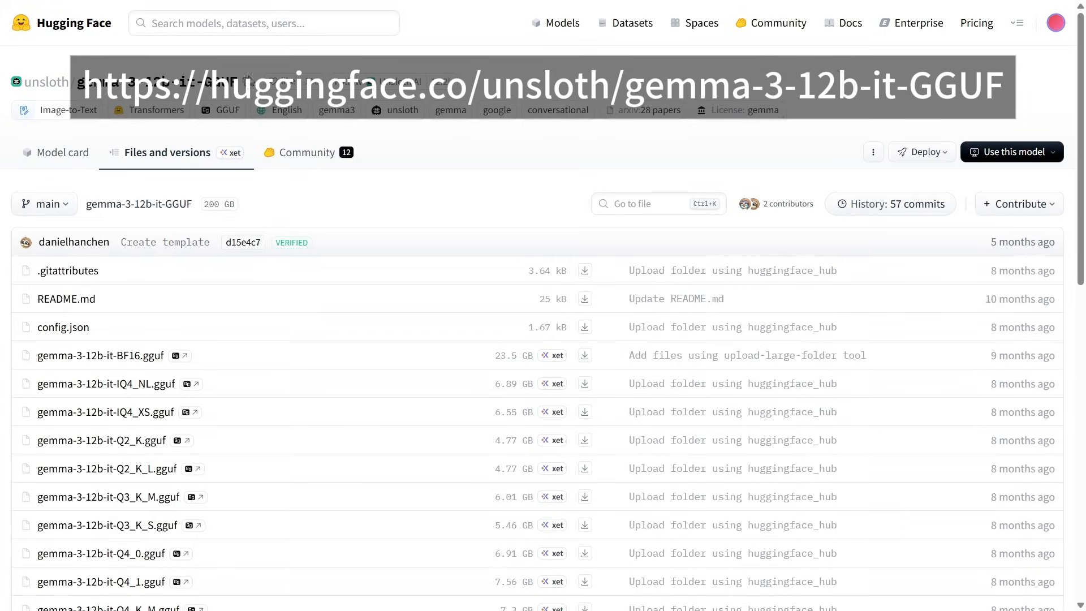
Check the Hugging Face file lists of unsloth/gemma-3-12b-it-GGUF and the diffusion_models, VAE and text_encoders folders of Kijai/LTXV2_comfy
{"action": "scroll", "coordinate": [314, 231], "scroll_direction": "down", "scroll_amount": 6}
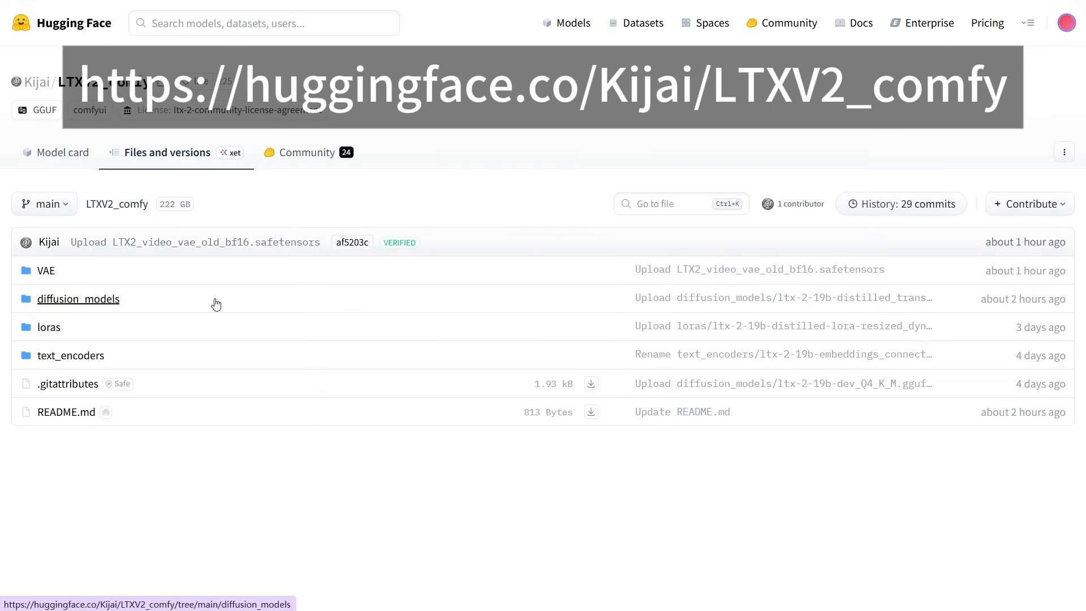
{"action": "left_click", "coordinate": [216, 303]}
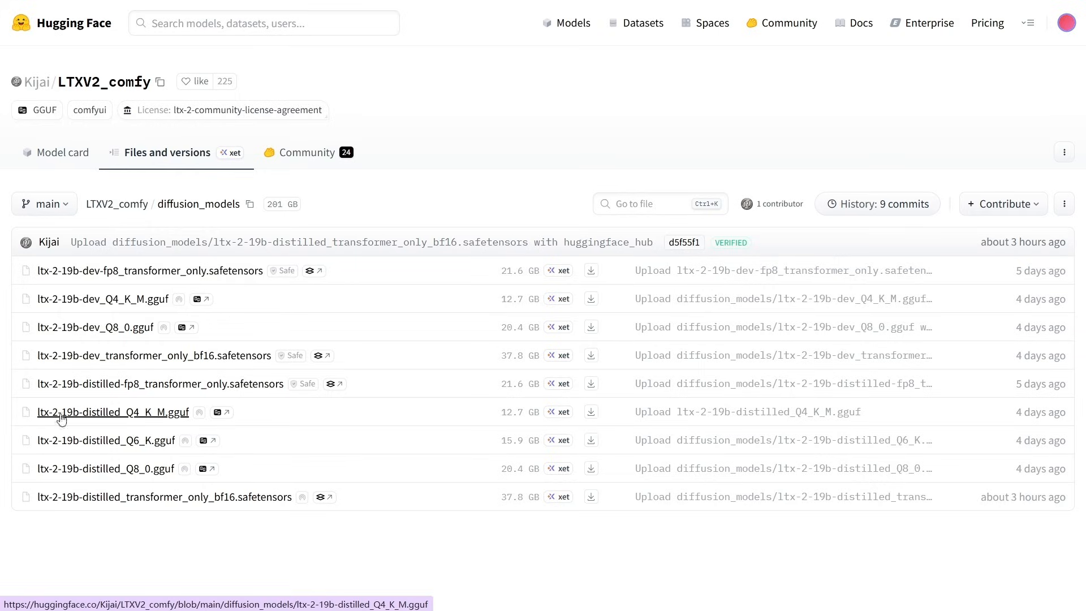
{"action": "key", "text": "alt+Left"}
{"action": "left_click", "coordinate": [47, 273]}
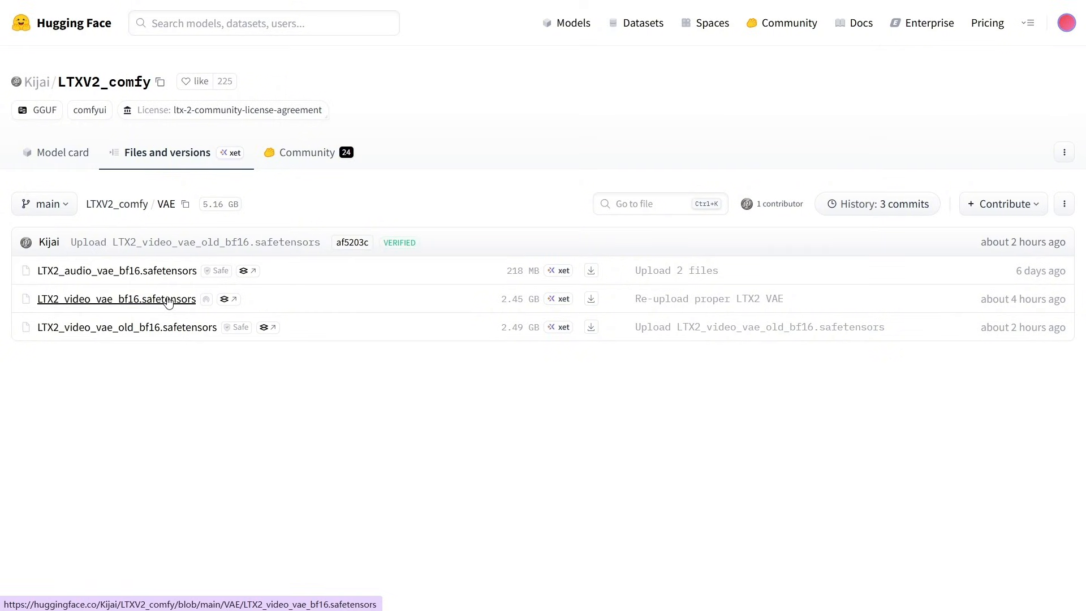
{"action": "key", "text": "alt+Left"}
{"action": "left_click", "coordinate": [85, 355]}
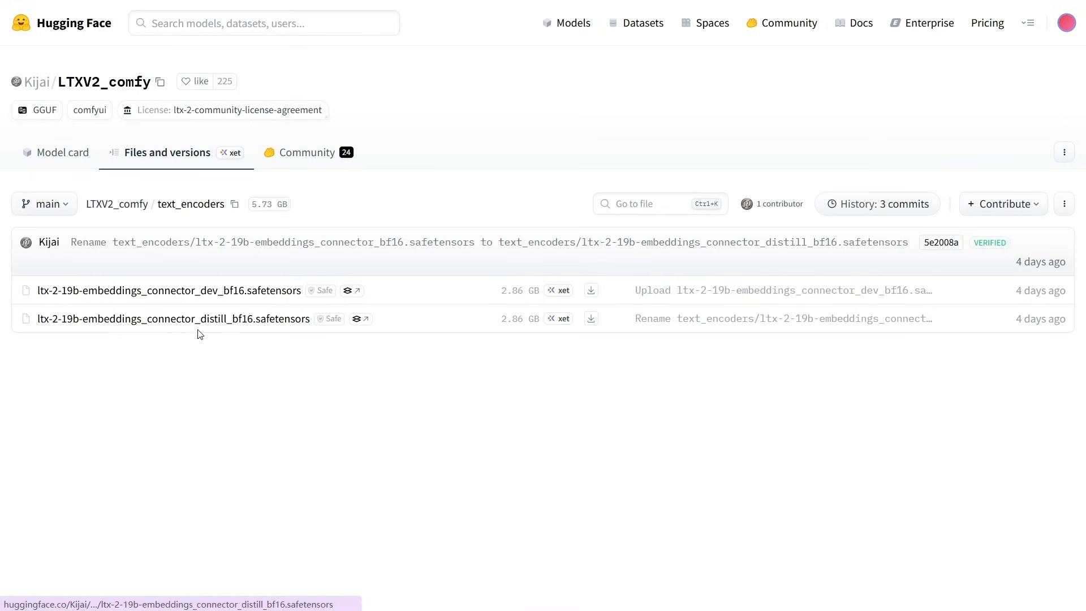
{"action": "key", "text": "alt+Left"}
{"action": "key", "text": "alt+Left"}
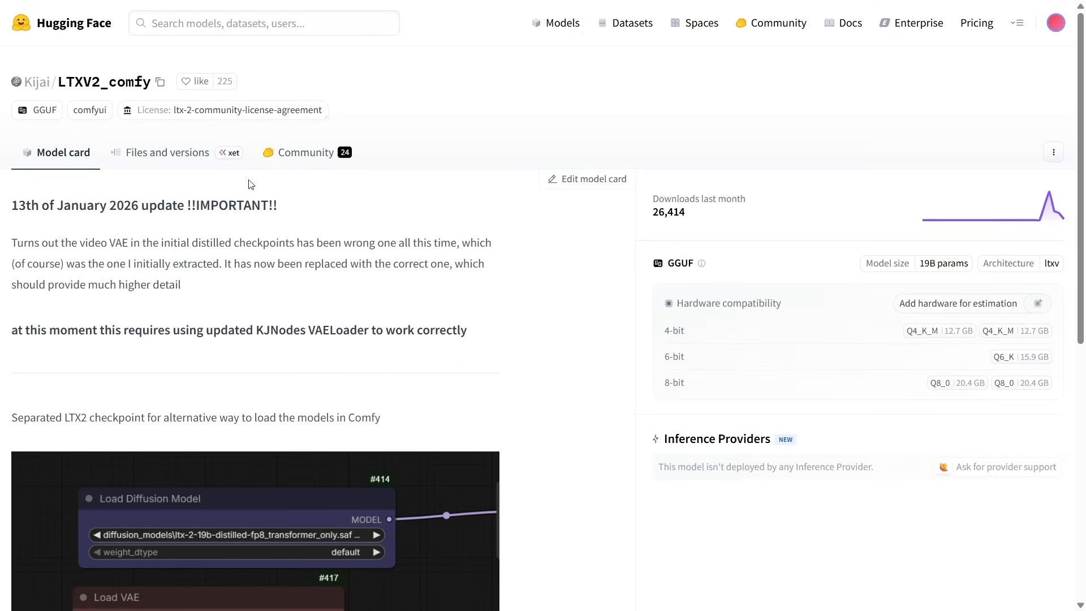
Read the 13th of January 2026 update notice about the video VAE and the loader example on the LTXV2_comfy model card
{"action": "scroll", "coordinate": [348, 230], "scroll_direction": "down", "scroll_amount": 1}
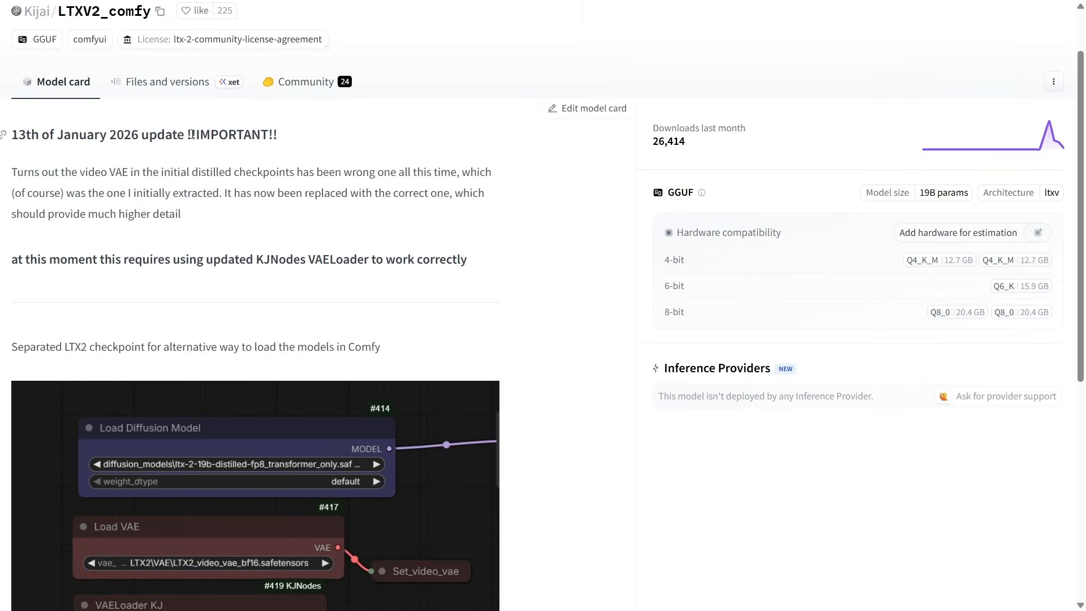
{"action": "left_click_drag", "start_coordinate": [192, 134], "coordinate": [292, 140]}
{"action": "left_click", "coordinate": [337, 139]}
{"action": "left_click_drag", "start_coordinate": [101, 171], "coordinate": [137, 176]}
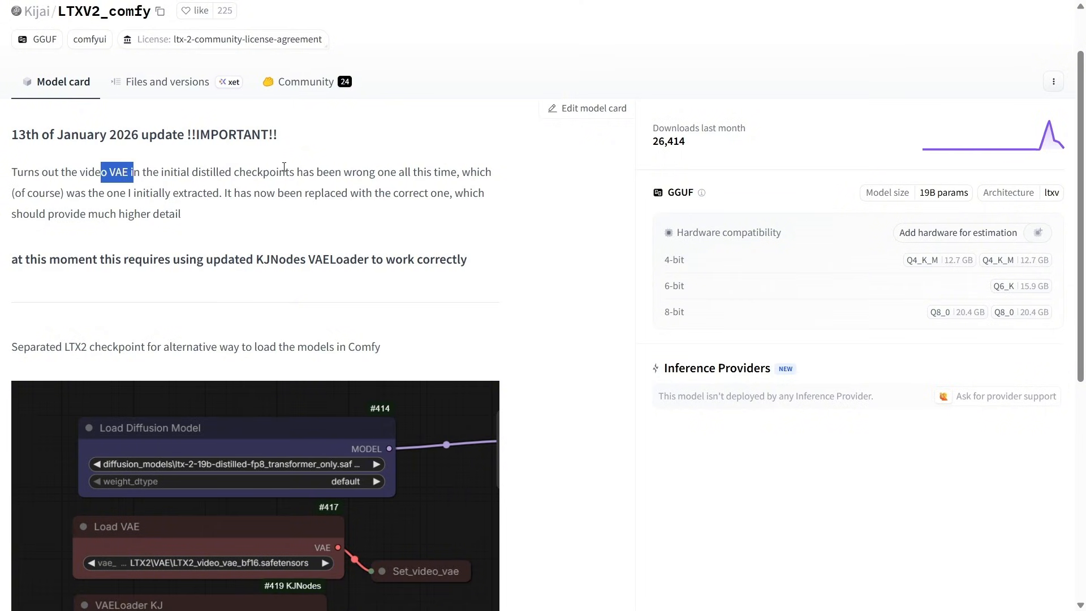
{"action": "left_click_drag", "start_coordinate": [292, 171], "coordinate": [342, 171]}
{"action": "left_click_drag", "start_coordinate": [81, 193], "coordinate": [428, 187]}
{"action": "scroll", "coordinate": [388, 228], "scroll_direction": "down", "scroll_amount": 5}
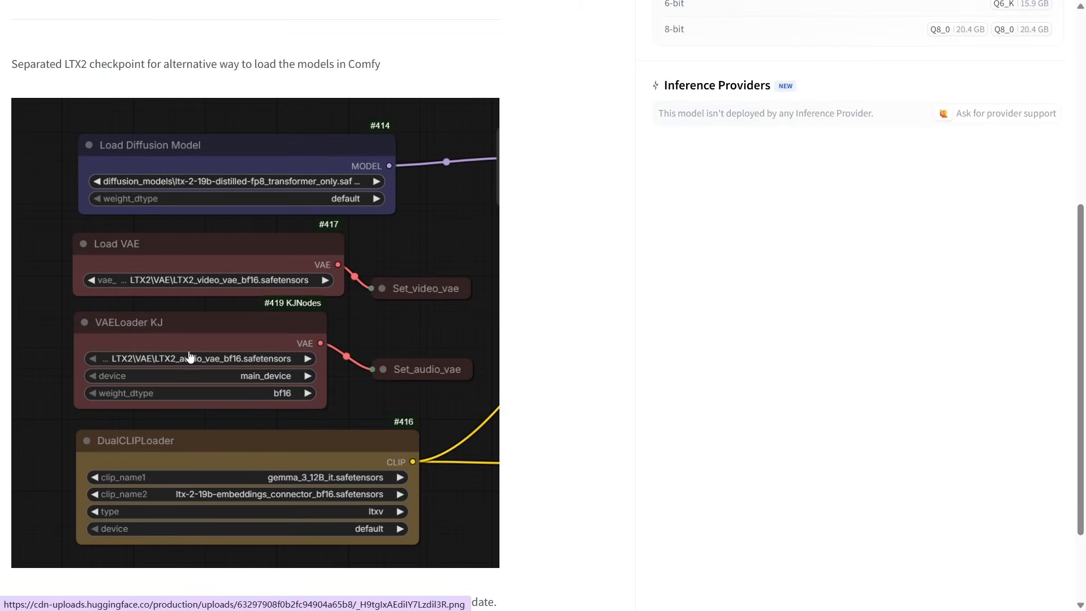
{"action": "scroll", "coordinate": [137, 482], "scroll_direction": "down", "scroll_amount": 2}
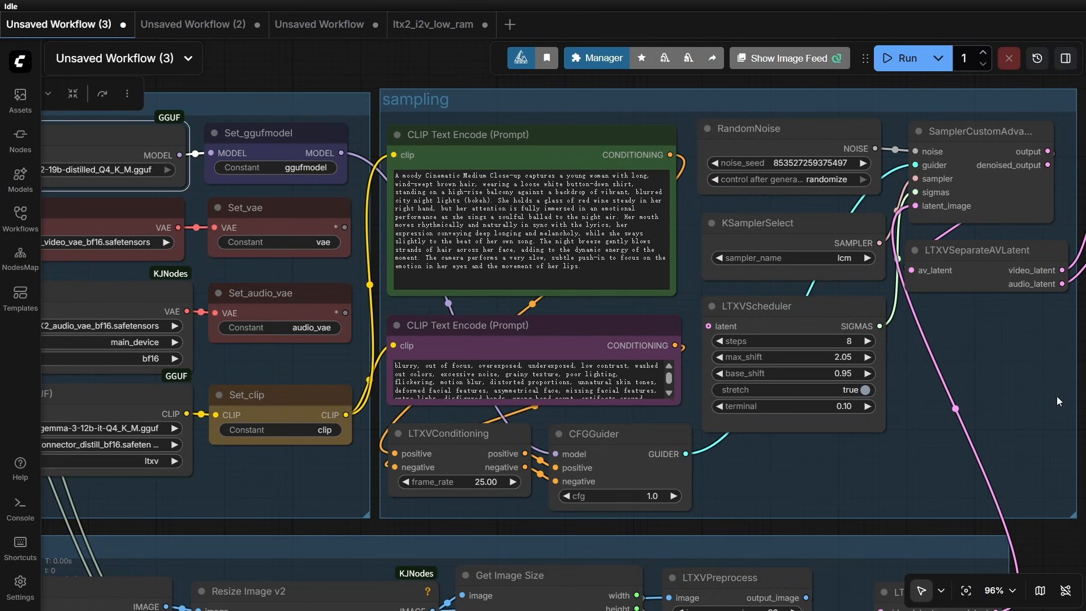
Switch back to ComfyUI and inspect the CFGGuider and KSamplerSelect nodes in the sampling group
{"action": "left_click_drag", "start_coordinate": [1018, 457], "coordinate": [933, 470]}
{"action": "scroll", "coordinate": [814, 287], "scroll_direction": "up", "scroll_amount": 3}
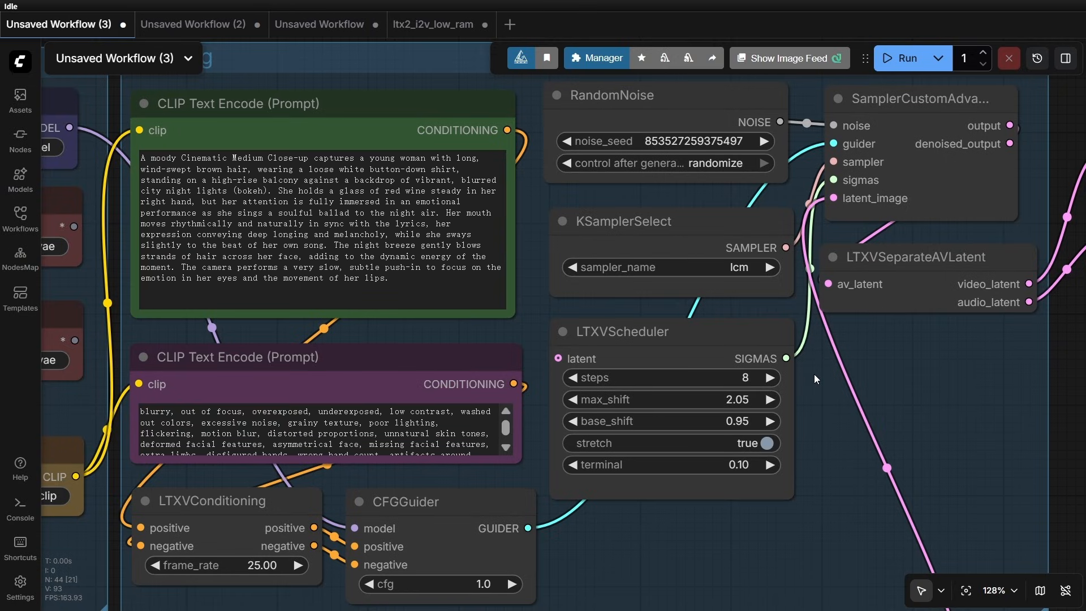
{"action": "left_click_drag", "start_coordinate": [439, 513], "coordinate": [435, 504]}
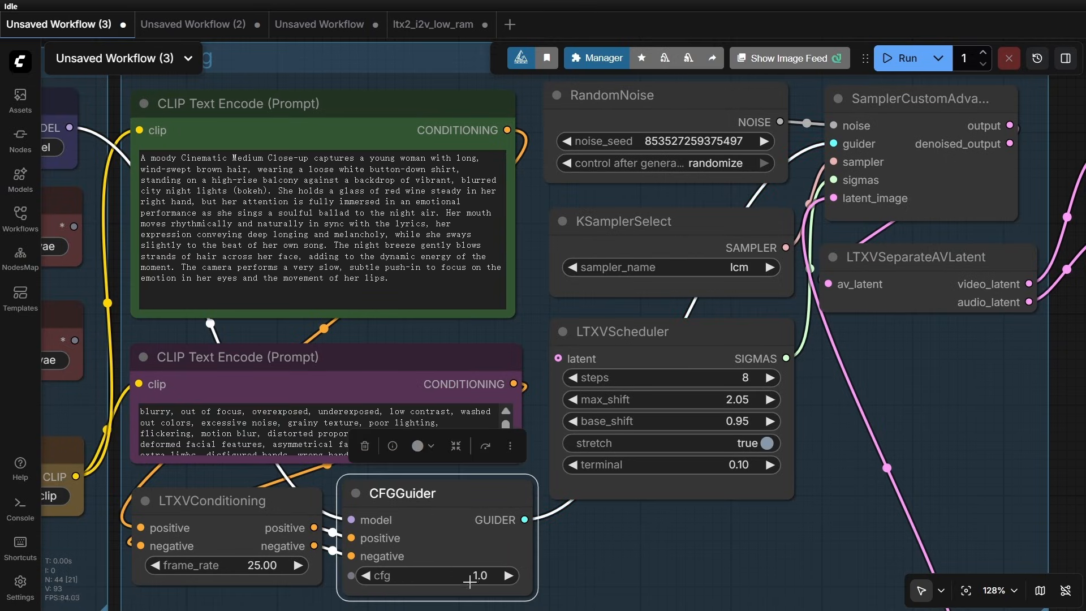
{"action": "left_click_drag", "start_coordinate": [632, 219], "coordinate": [632, 218]}
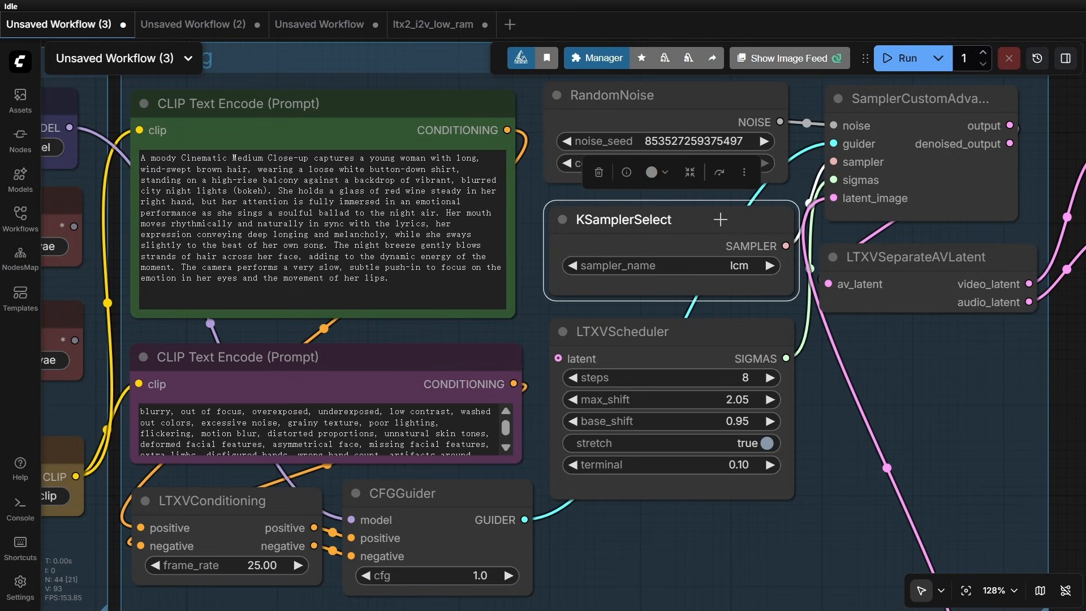
Examine the latent group's Load Image, EmptyLTXVLatentVideo, LTXVImgToVideoInplace and LTXVConcatAVLatent nodes and how they connect
{"action": "scroll", "coordinate": [720, 219], "scroll_direction": "down", "scroll_amount": 4}
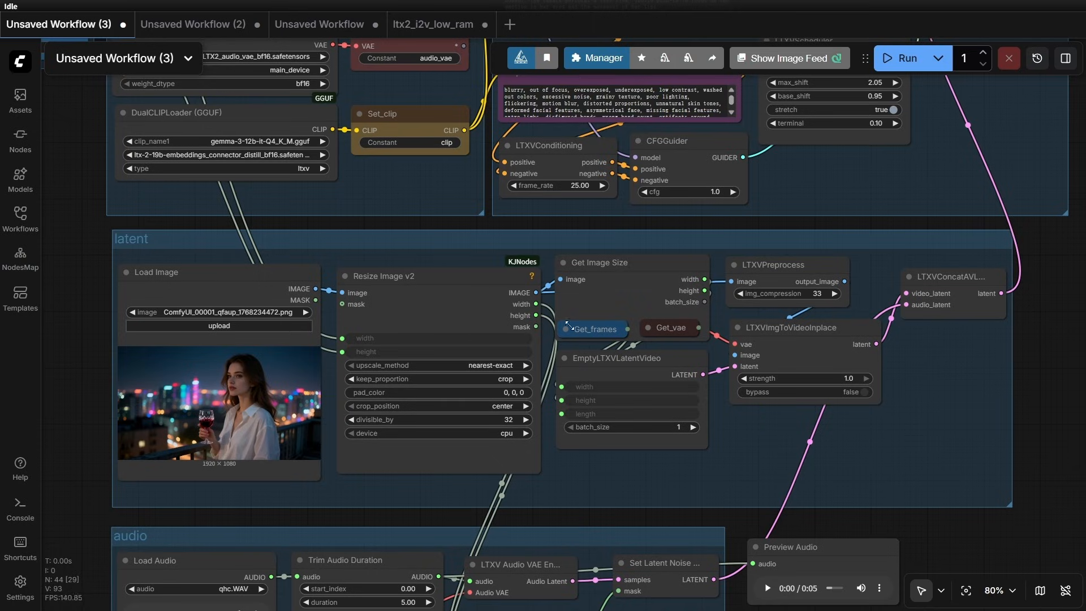
{"action": "left_click", "coordinate": [134, 401]}
{"action": "scroll", "coordinate": [135, 401], "scroll_direction": "up", "scroll_amount": 8}
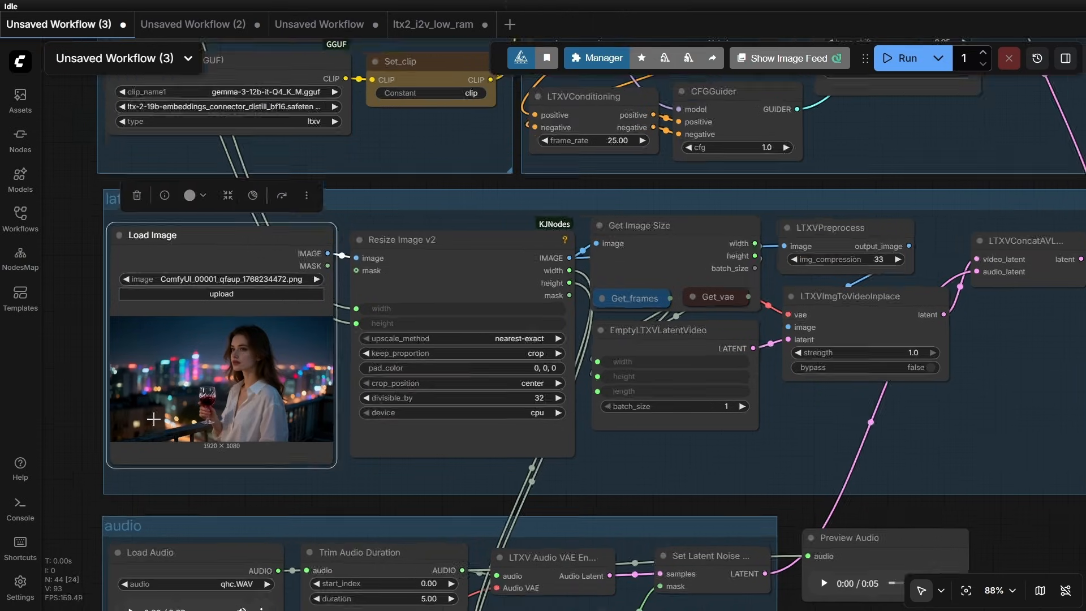
{"action": "scroll", "coordinate": [275, 337], "scroll_direction": "down", "scroll_amount": 5}
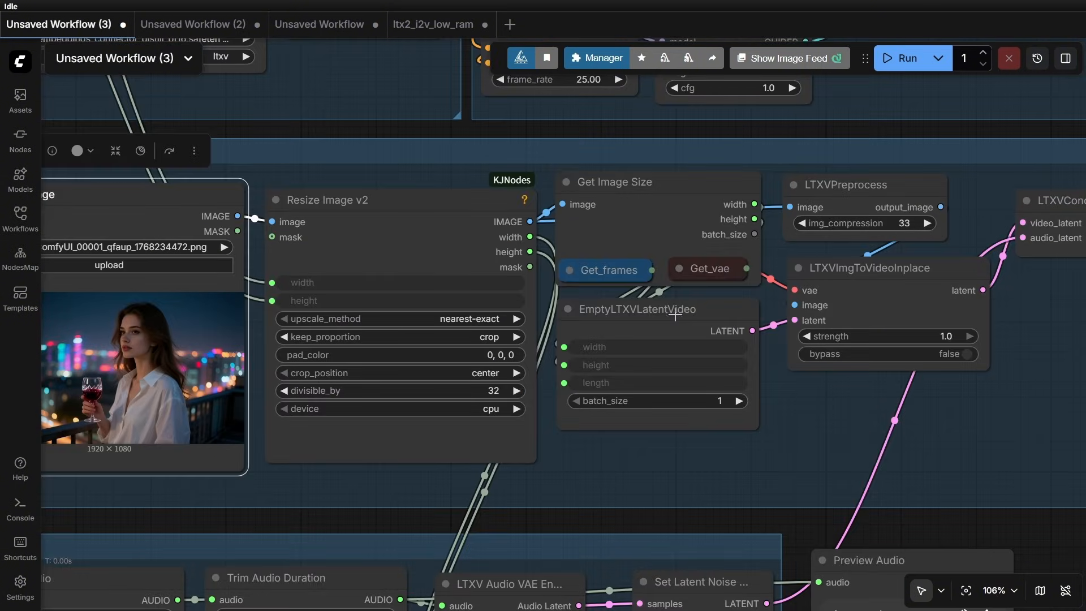
{"action": "left_click", "coordinate": [675, 314]}
{"action": "scroll", "coordinate": [661, 310], "scroll_direction": "down", "scroll_amount": 1}
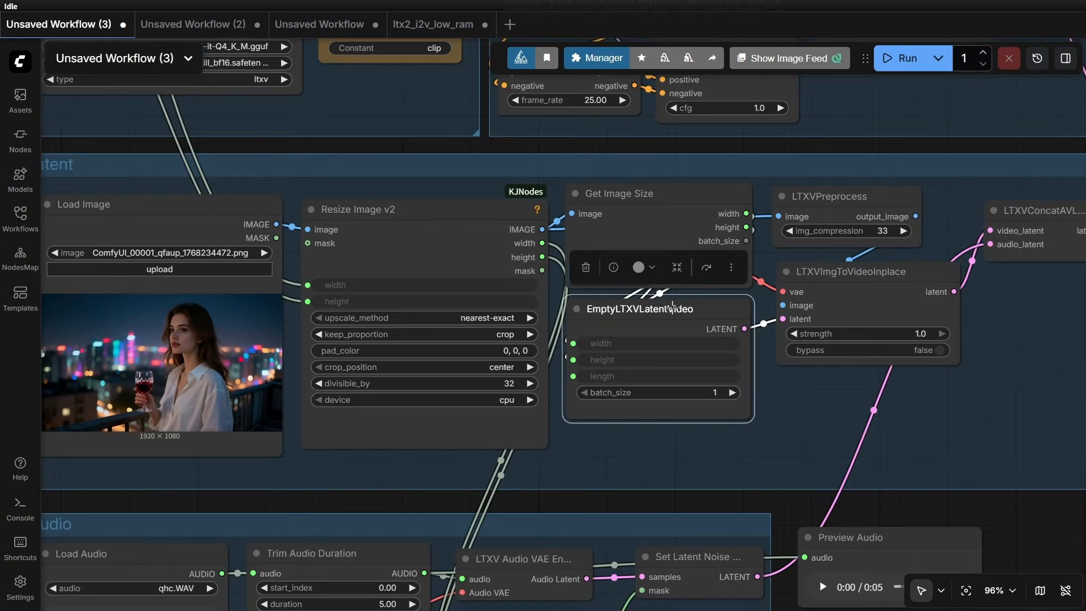
{"action": "left_click_drag", "start_coordinate": [855, 281], "coordinate": [854, 280]}
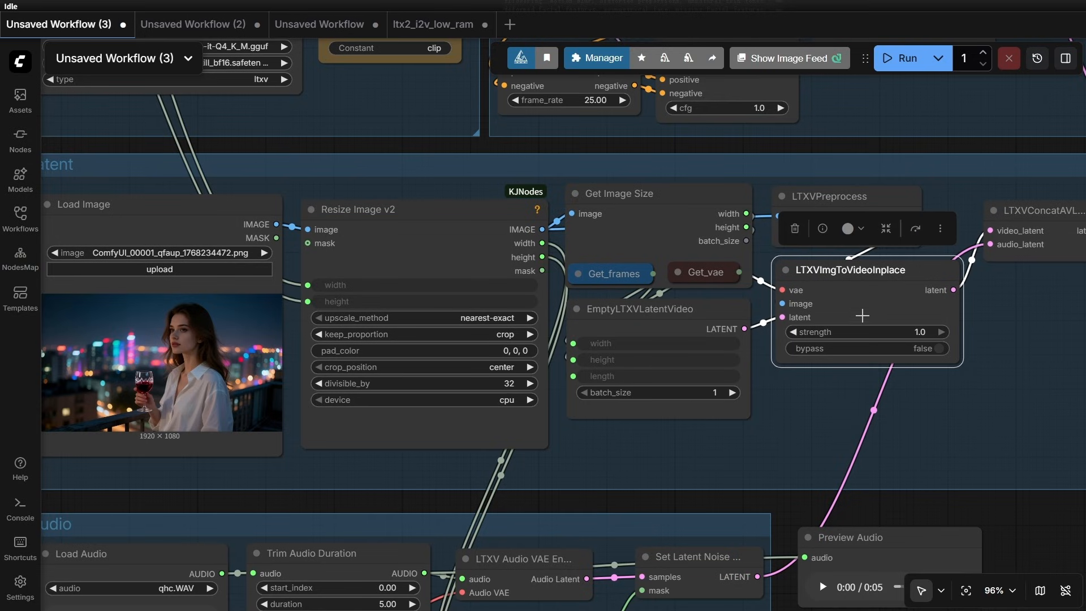
{"action": "left_click", "coordinate": [763, 300]}
{"action": "scroll", "coordinate": [768, 282], "scroll_direction": "down", "scroll_amount": 3}
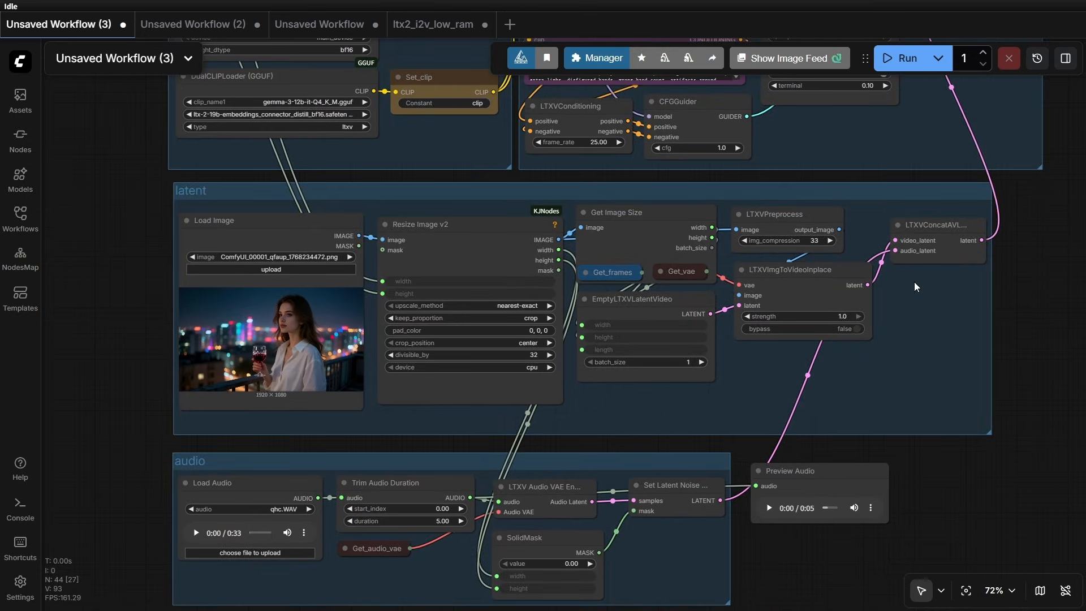
{"action": "scroll", "coordinate": [917, 285], "scroll_direction": "up", "scroll_amount": 5}
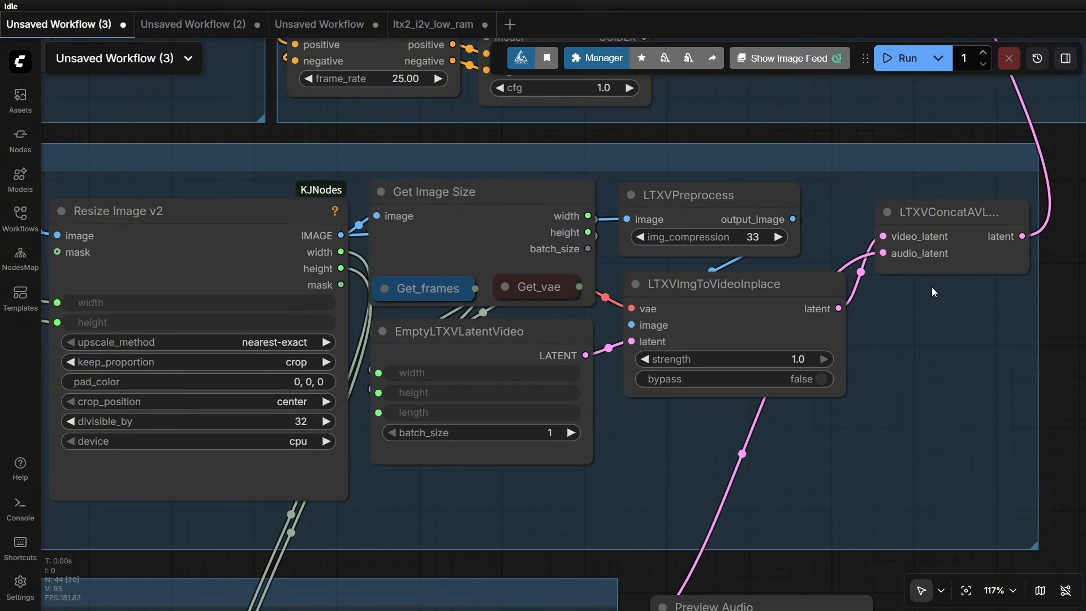
{"action": "scroll", "coordinate": [934, 292], "scroll_direction": "down", "scroll_amount": 2}
{"action": "scroll", "coordinate": [870, 381], "scroll_direction": "down", "scroll_amount": 2}
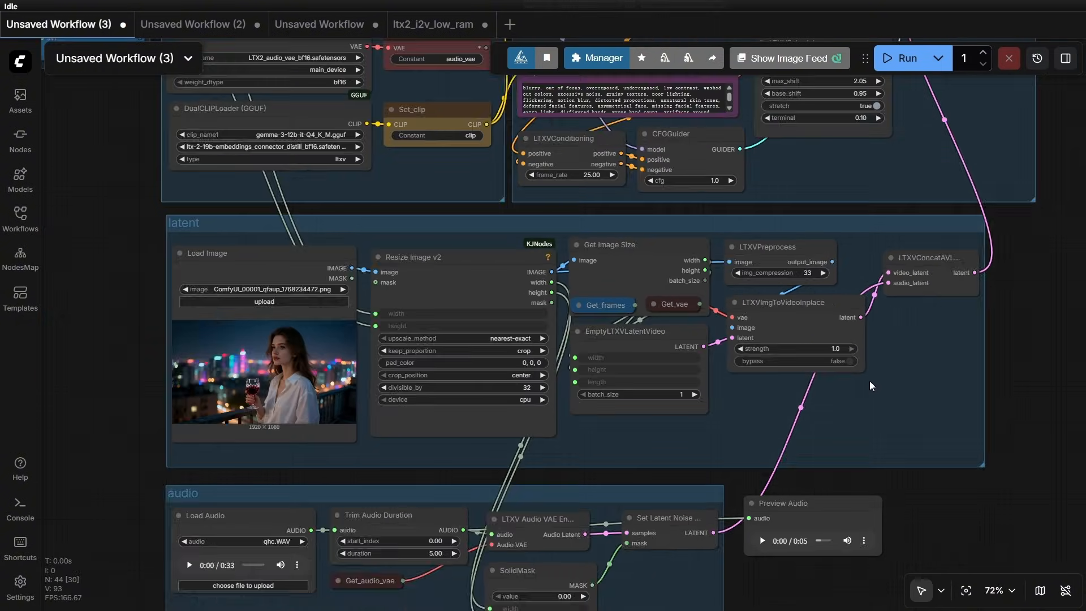
Examine the Load Audio and Trim Audio Duration nodes in the audio group
{"action": "left_click_drag", "start_coordinate": [870, 382], "coordinate": [873, 227]}
{"action": "scroll", "coordinate": [519, 365], "scroll_direction": "up", "scroll_amount": 2}
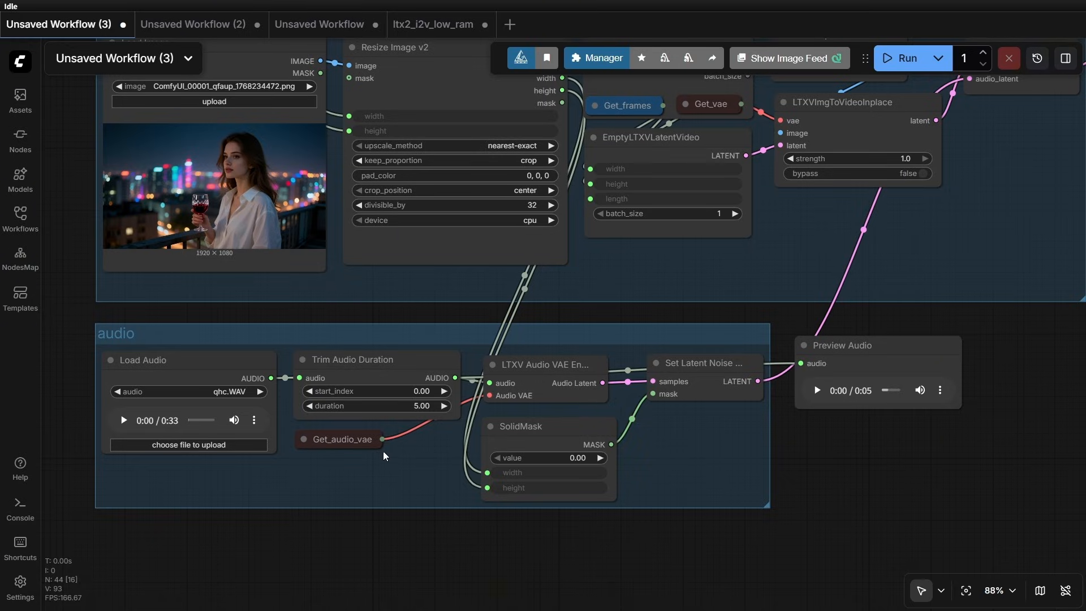
{"action": "scroll", "coordinate": [337, 449], "scroll_direction": "up", "scroll_amount": 6}
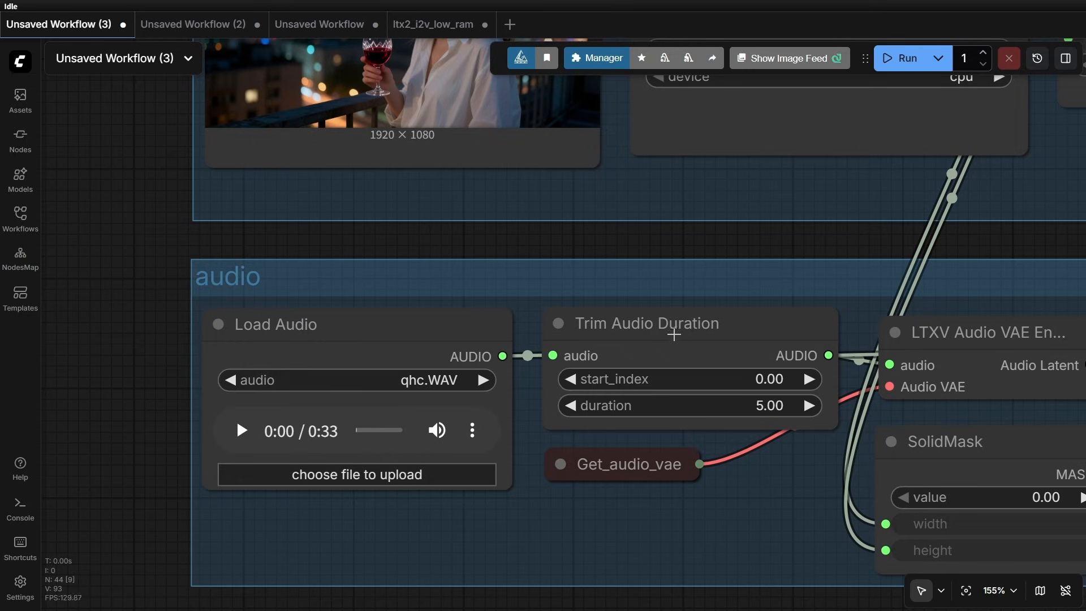
{"action": "left_click_drag", "start_coordinate": [608, 323], "coordinate": [593, 324]}
{"action": "left_click_drag", "start_coordinate": [752, 355], "coordinate": [638, 355]}
{"action": "scroll", "coordinate": [638, 355], "scroll_direction": "up", "scroll_amount": 1}
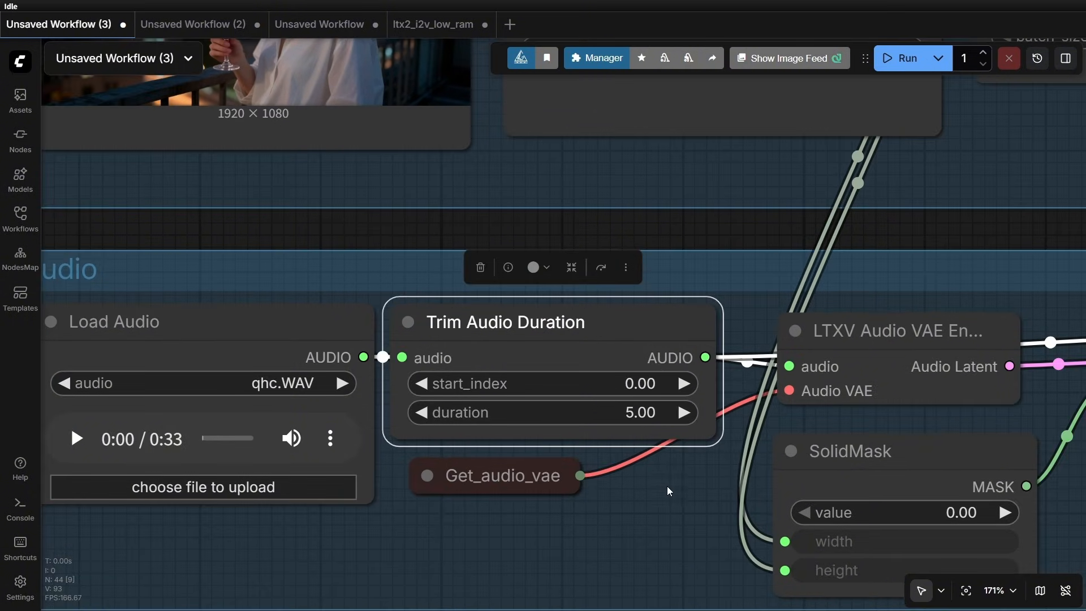
Examine the LTXV Audio VAE Encode and SolidMask nodes and the connections between them and their neighbouring nodes
{"action": "left_click_drag", "start_coordinate": [659, 491], "coordinate": [489, 426]}
{"action": "scroll", "coordinate": [488, 427], "scroll_direction": "down", "scroll_amount": 3}
{"action": "left_click_drag", "start_coordinate": [660, 307], "coordinate": [655, 302]}
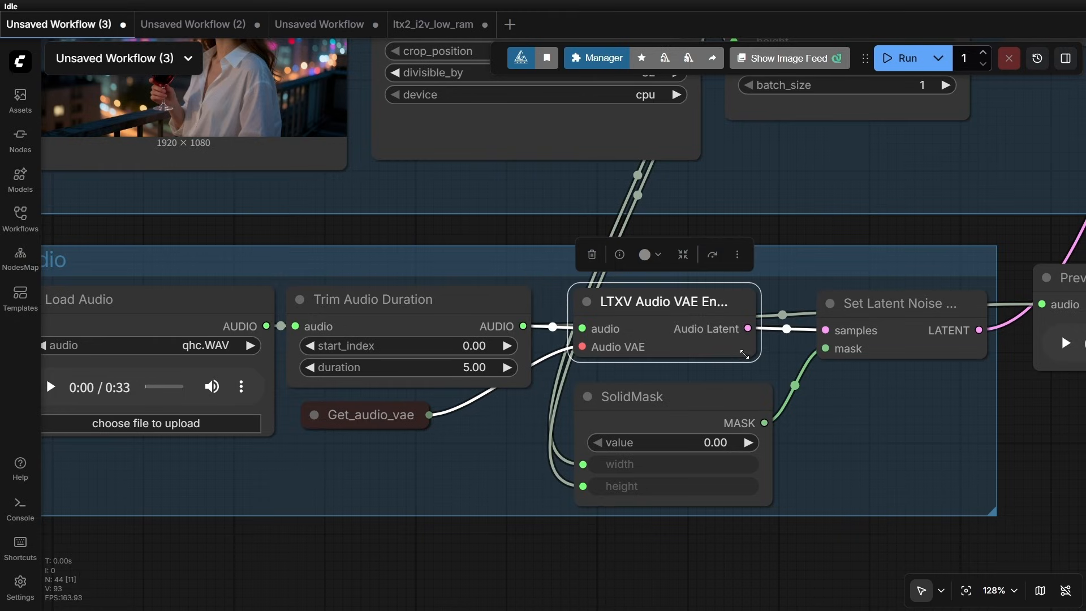
{"action": "mouse_move", "coordinate": [743, 353]}
{"action": "left_mouse_down"}
{"action": "mouse_move", "coordinate": [769, 351]}
{"action": "mouse_move", "coordinate": [737, 350]}
{"action": "left_mouse_up"}
{"action": "left_click_drag", "start_coordinate": [665, 297], "coordinate": [677, 297]}
{"action": "left_click_drag", "start_coordinate": [792, 425], "coordinate": [683, 429]}
{"action": "left_click_drag", "start_coordinate": [523, 403], "coordinate": [542, 401]}
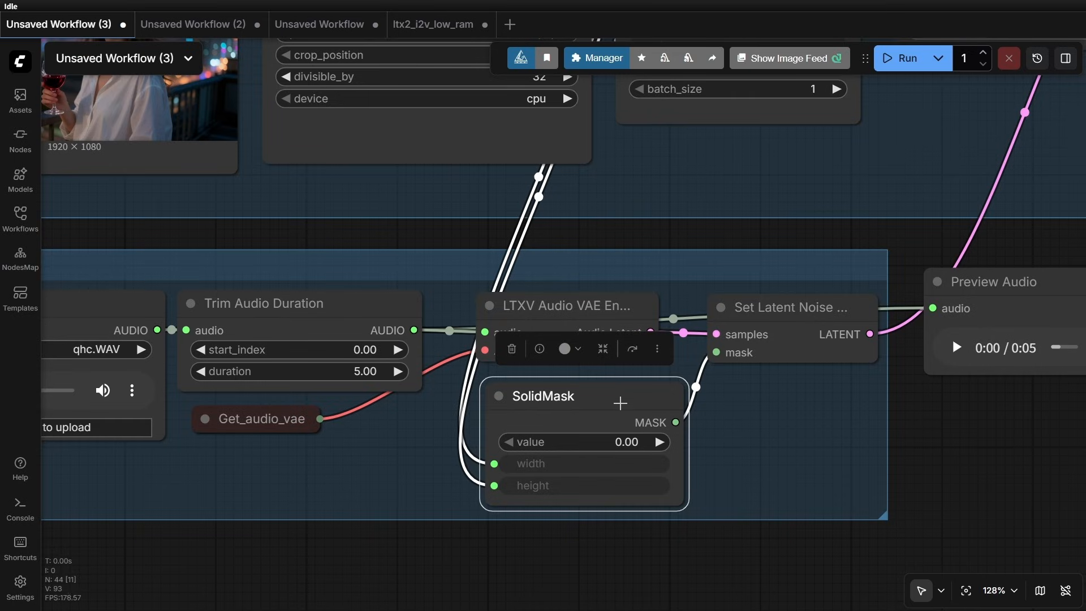
{"action": "left_click_drag", "start_coordinate": [615, 392], "coordinate": [613, 386]}
Trace the latent output of the Set Latent Noise Mask node into the audio_latent input of LTXVConcatAVLatent
{"action": "left_click_drag", "start_coordinate": [773, 316], "coordinate": [752, 317]}
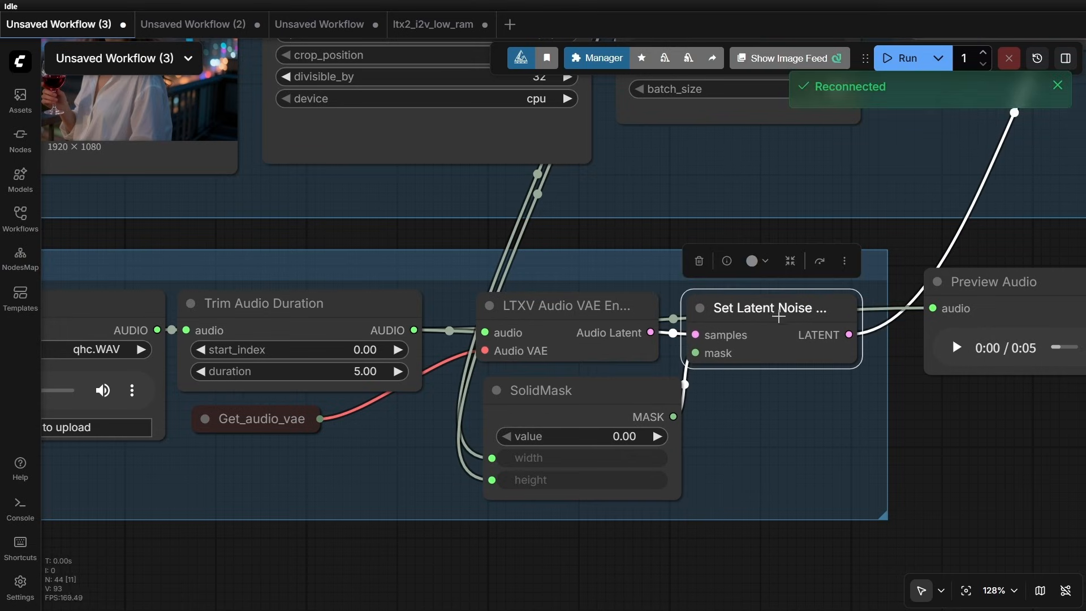
{"action": "mouse_move", "coordinate": [849, 358]}
{"action": "left_mouse_down"}
{"action": "mouse_move", "coordinate": [917, 359]}
{"action": "mouse_move", "coordinate": [847, 349]}
{"action": "left_mouse_up"}
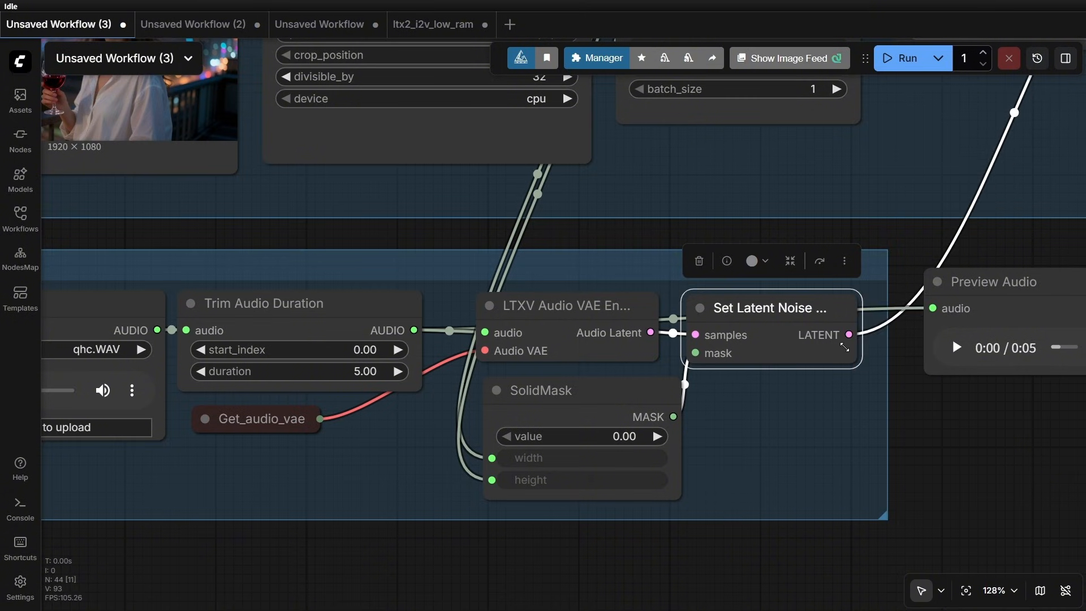
{"action": "left_click", "coordinate": [945, 417]}
{"action": "scroll", "coordinate": [946, 418], "scroll_direction": "down", "scroll_amount": 2}
{"action": "left_click_drag", "start_coordinate": [946, 418], "coordinate": [715, 437]}
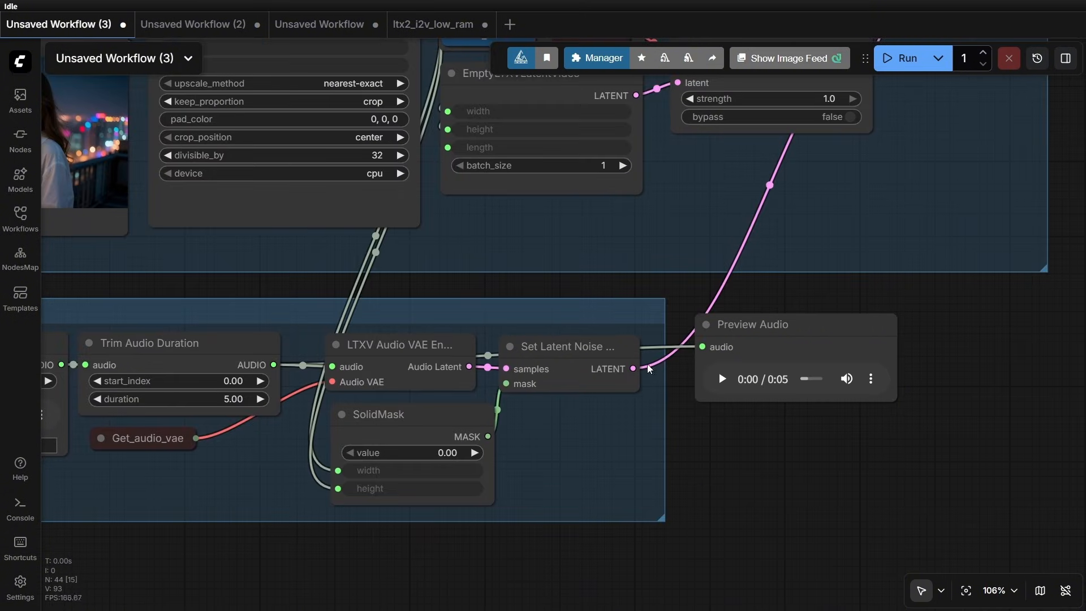
{"action": "left_click_drag", "start_coordinate": [902, 164], "coordinate": [779, 409]}
{"action": "scroll", "coordinate": [837, 210], "scroll_direction": "up", "scroll_amount": 3}
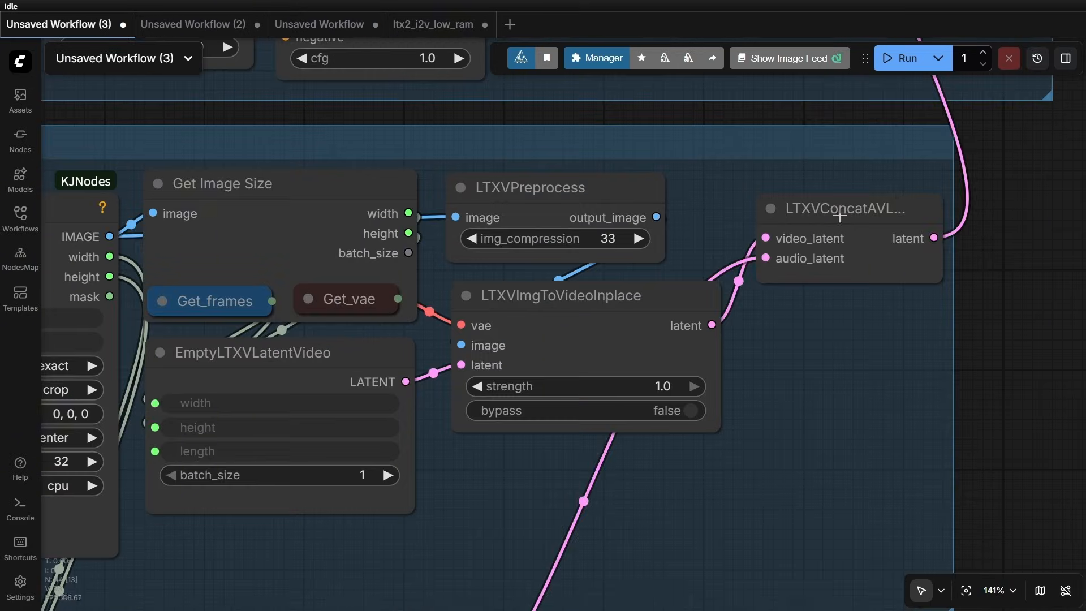
{"action": "left_click_drag", "start_coordinate": [844, 208], "coordinate": [821, 206]}
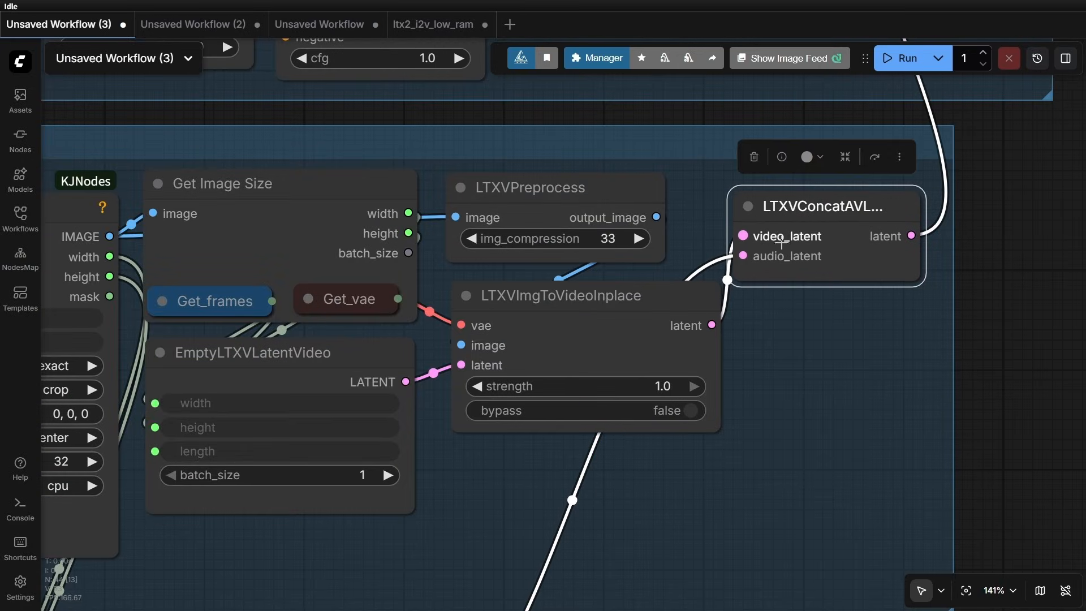
{"action": "scroll", "coordinate": [834, 320], "scroll_direction": "down", "scroll_amount": 3}
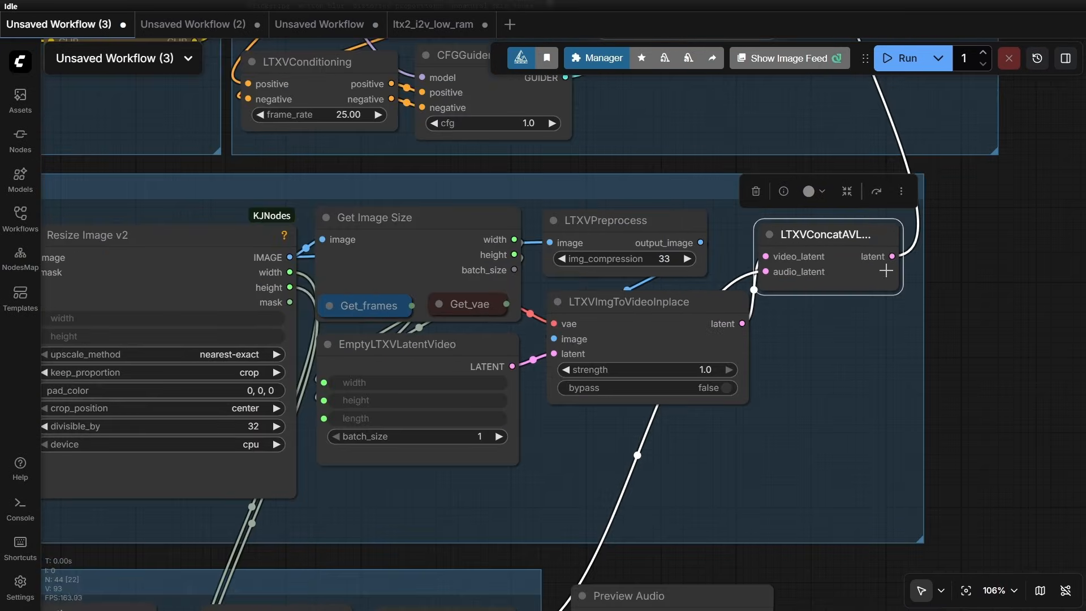
{"action": "scroll", "coordinate": [908, 321], "scroll_direction": "down", "scroll_amount": 5}
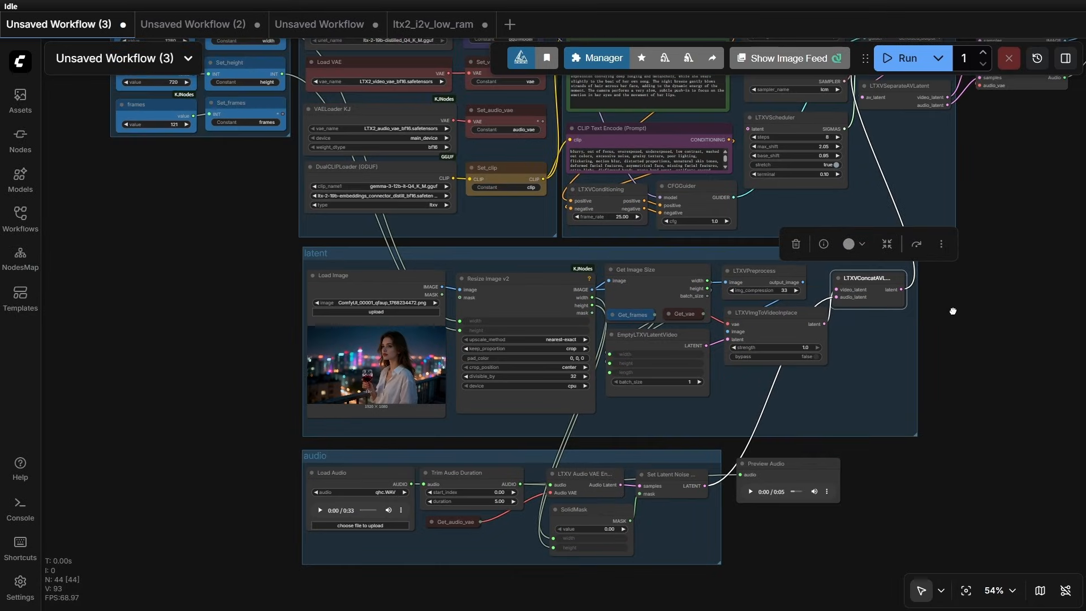
Play the qhc.WAV clip in the audio group's Load Audio node
{"action": "left_click_drag", "start_coordinate": [900, 470], "coordinate": [948, 348]}
{"action": "scroll", "coordinate": [523, 408], "scroll_direction": "up", "scroll_amount": 8}
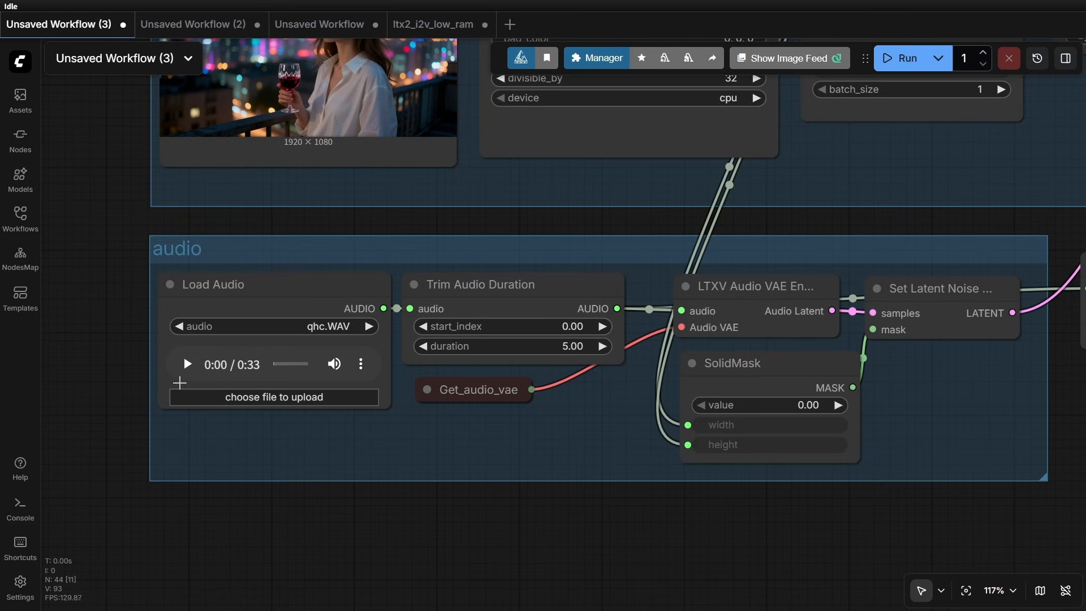
{"action": "left_click", "coordinate": [187, 365]}
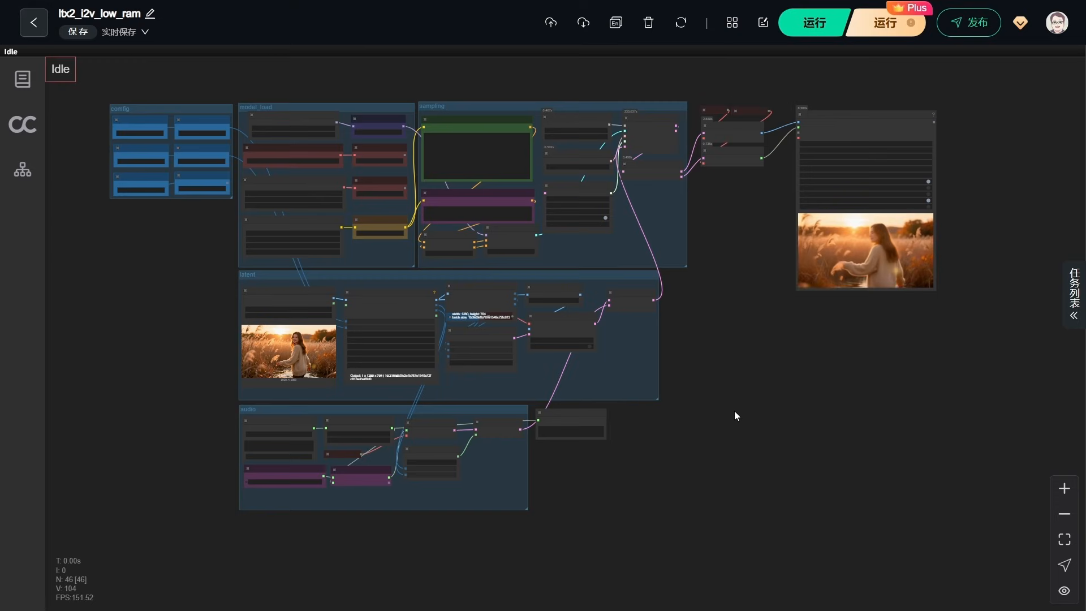
Switch to the online ltx2_i2v_low_ram workflow and examine the Mel-Band RoFormer Model Loader and Sampler nodes in its audio group
{"action": "scroll", "coordinate": [252, 497], "scroll_direction": "up", "scroll_amount": 10}
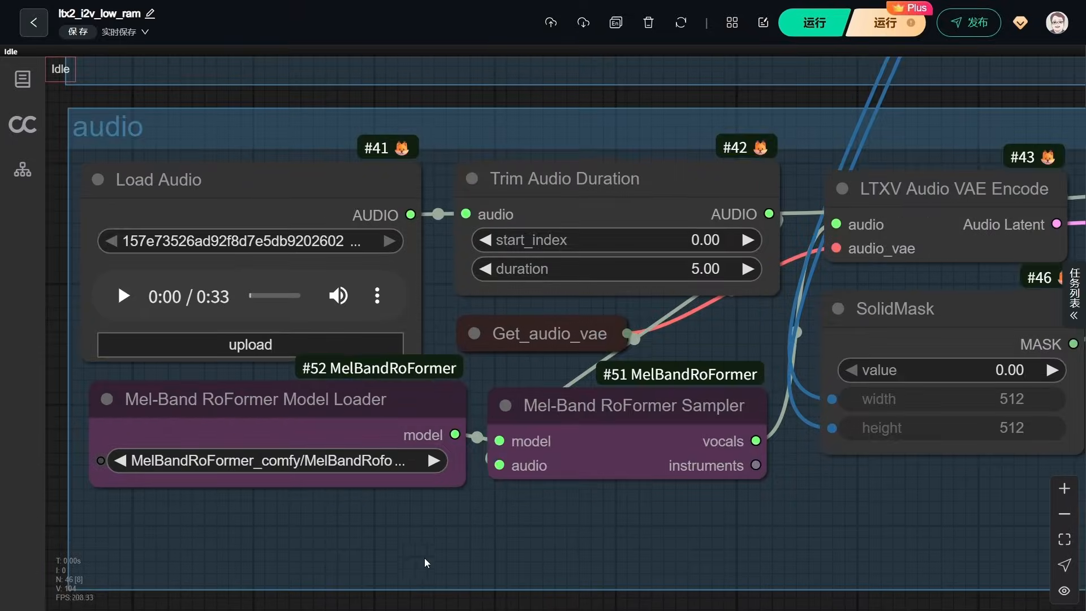
{"action": "scroll", "coordinate": [469, 537], "scroll_direction": "down", "scroll_amount": 1}
{"action": "left_click", "coordinate": [611, 406]}
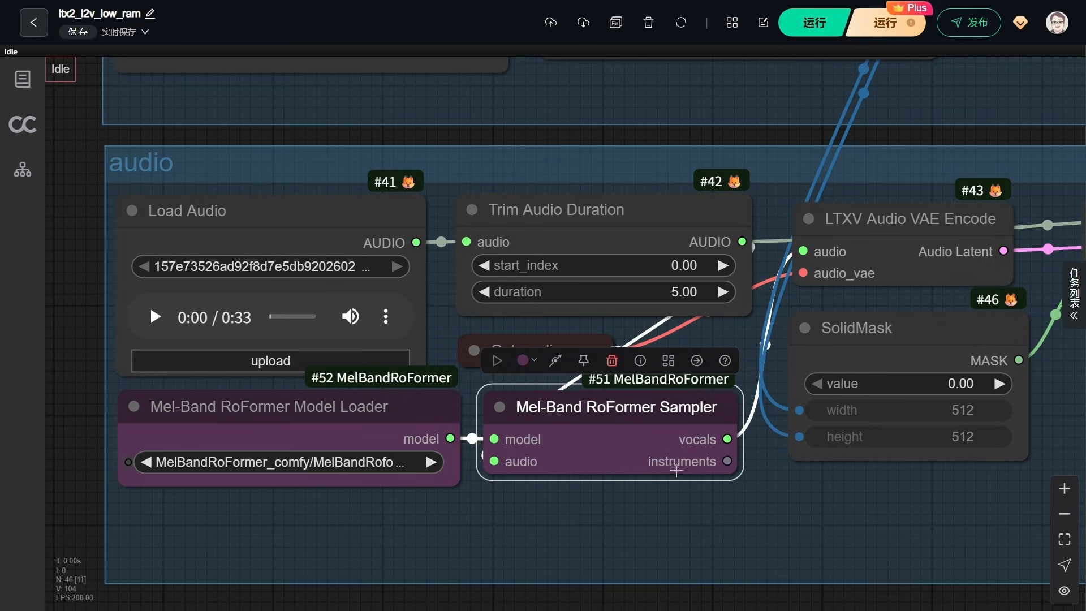
{"action": "left_click_drag", "start_coordinate": [283, 406], "coordinate": [301, 408]}
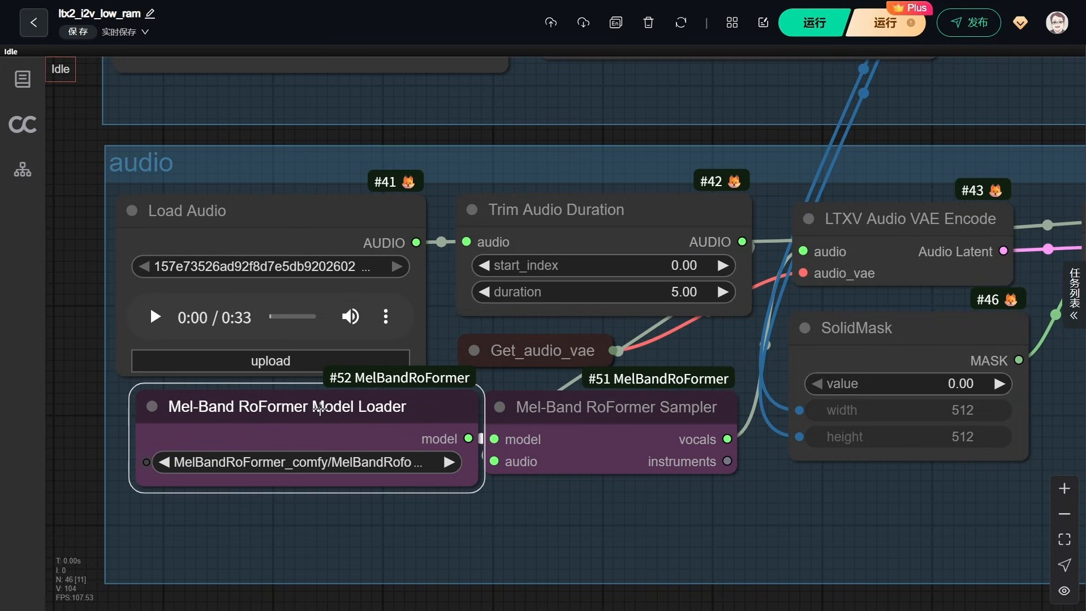
{"action": "left_click_drag", "start_coordinate": [472, 485], "coordinate": [431, 485]}
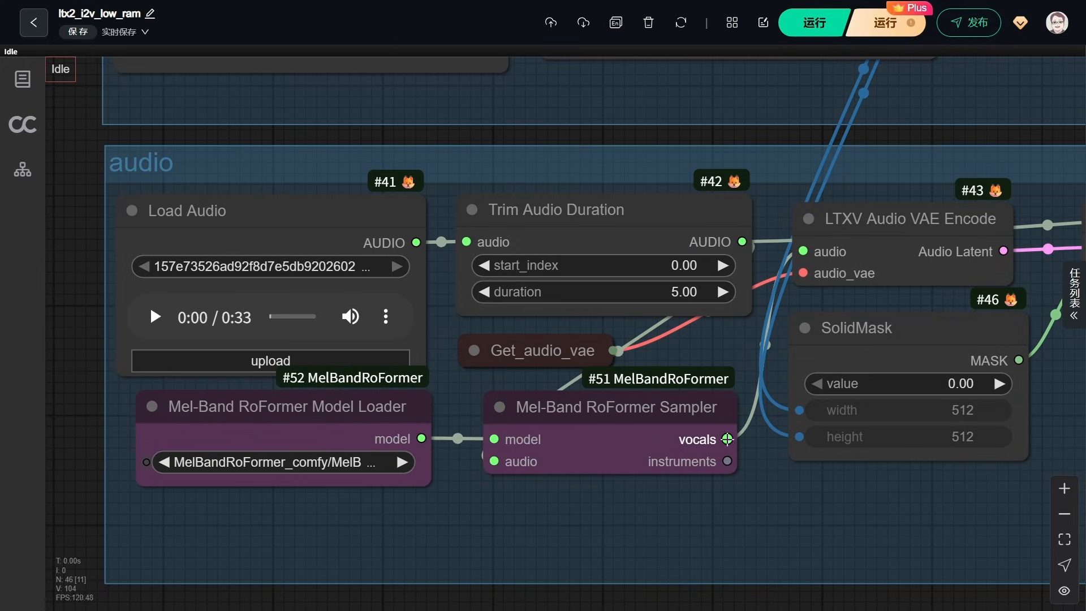
Trace the Mel-Band RoFormer Sampler's vocals output into LTXV Audio VAE Encode and recheck the RoFormer model link
{"action": "left_click_drag", "start_coordinate": [871, 223], "coordinate": [869, 217]}
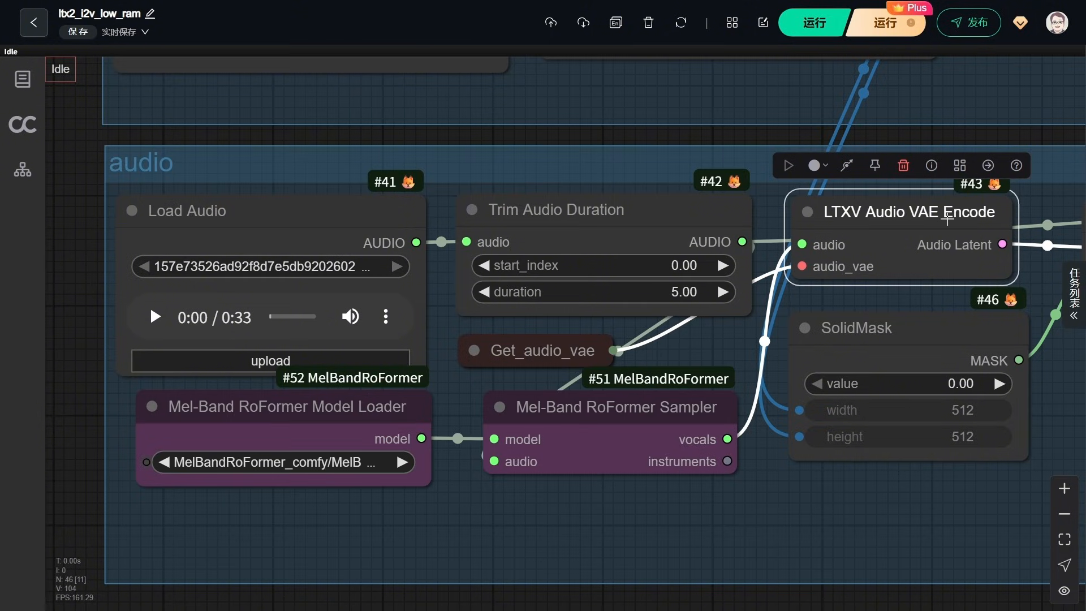
{"action": "left_click_drag", "start_coordinate": [948, 220], "coordinate": [937, 221]}
{"action": "left_click", "coordinate": [338, 419]}
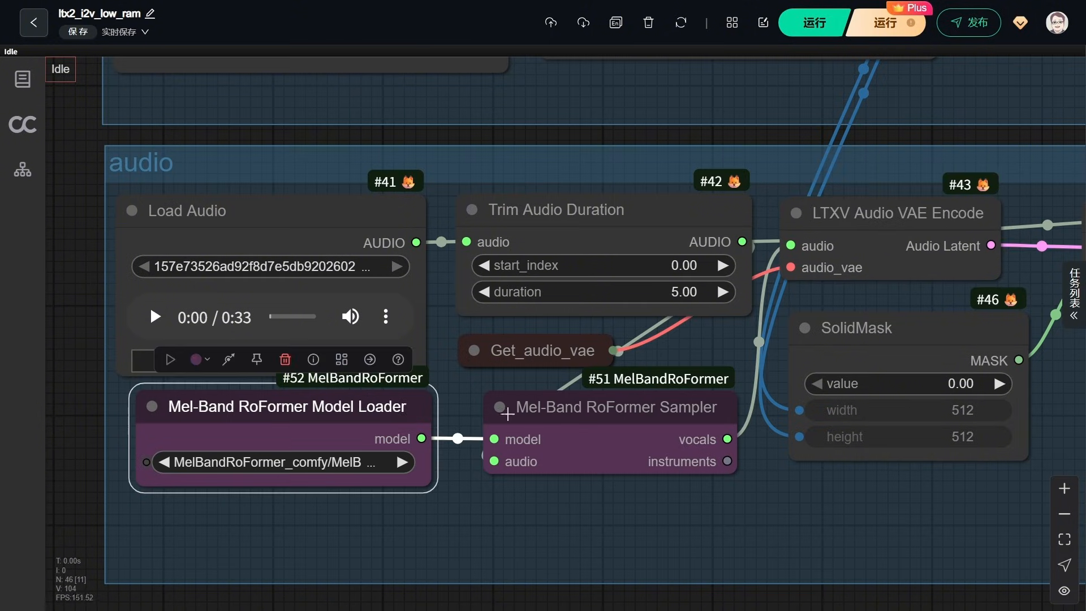
{"action": "left_click", "coordinate": [598, 413]}
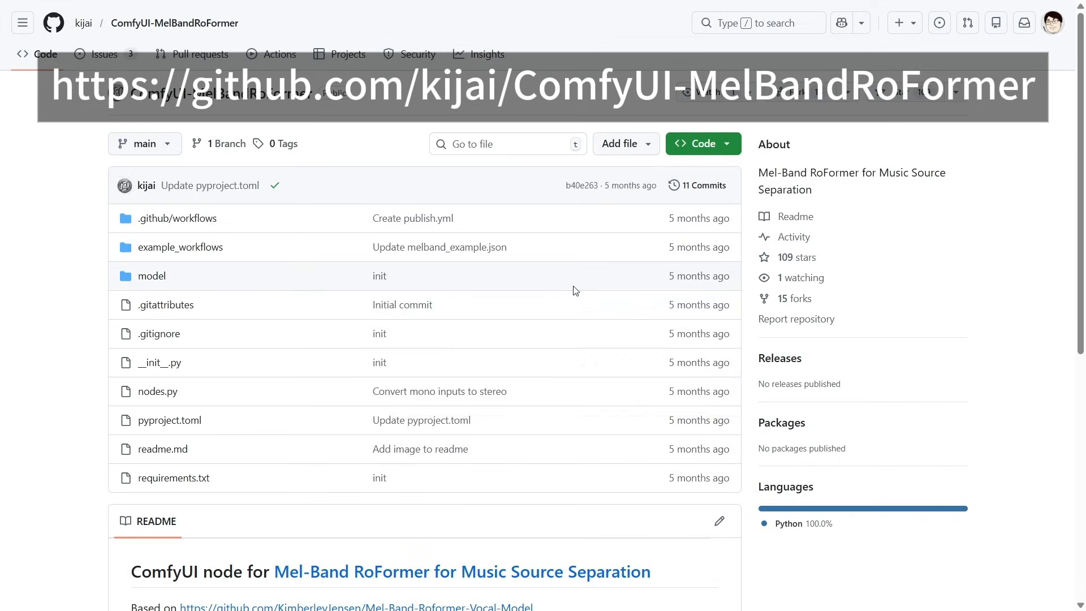
Check the README of kijai/ComfyUI-MelBandRoFormer on GitHub for the model download link and its target model folder
{"action": "scroll", "coordinate": [582, 283], "scroll_direction": "down", "scroll_amount": 7}
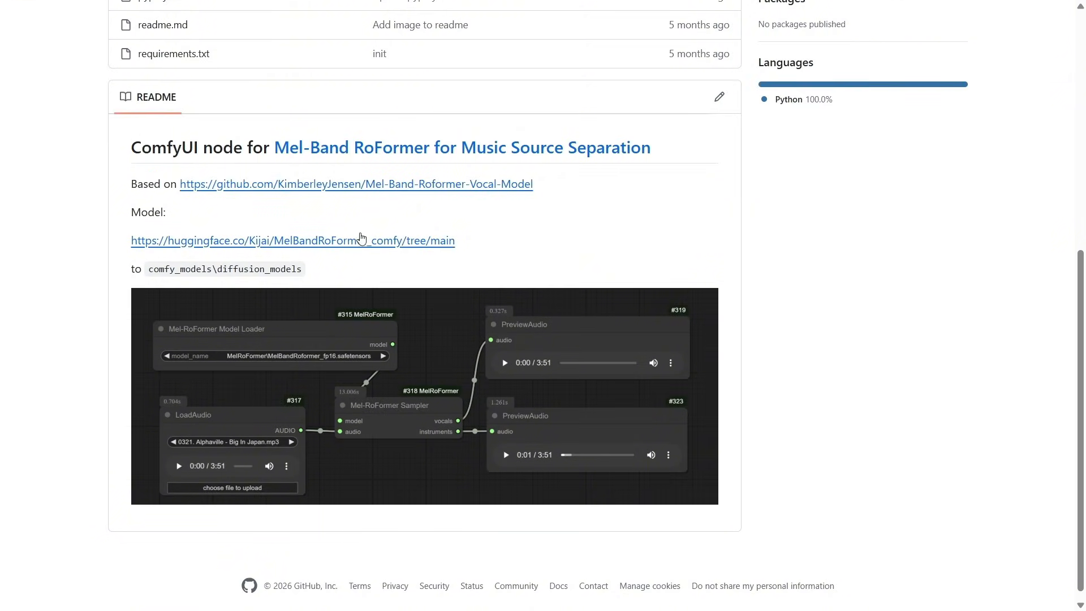
{"action": "left_click_drag", "start_coordinate": [149, 269], "coordinate": [313, 277]}
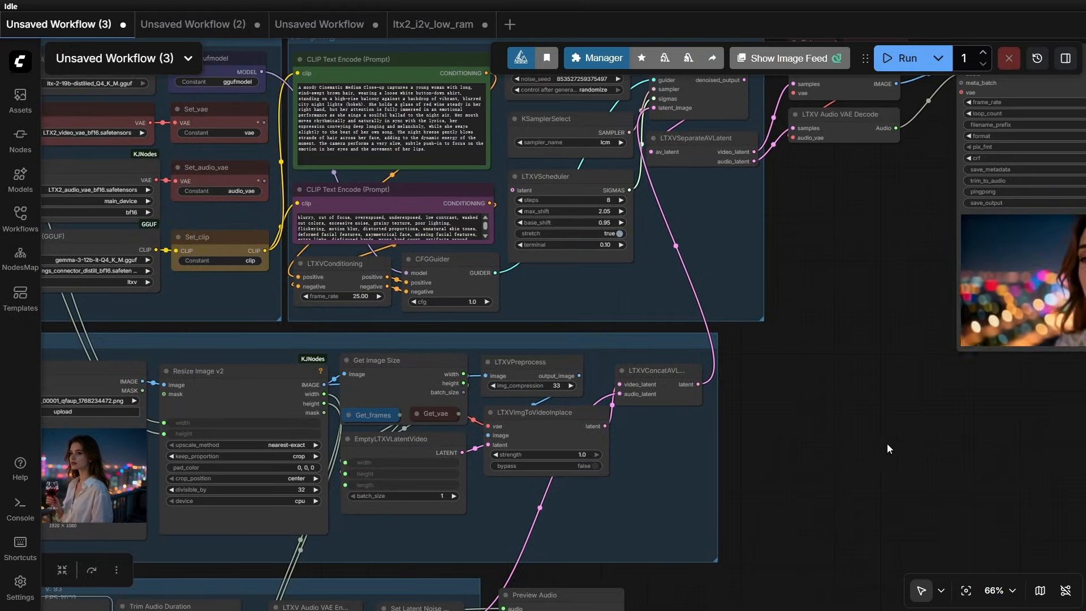
Switch back to ComfyUI and review the generated videos in Unsaved Workflow (3) and (2), including the latter's Trim Audio Duration settings
{"action": "left_click_drag", "start_coordinate": [897, 425], "coordinate": [579, 517]}
{"action": "scroll", "coordinate": [832, 476], "scroll_direction": "up", "scroll_amount": 8}
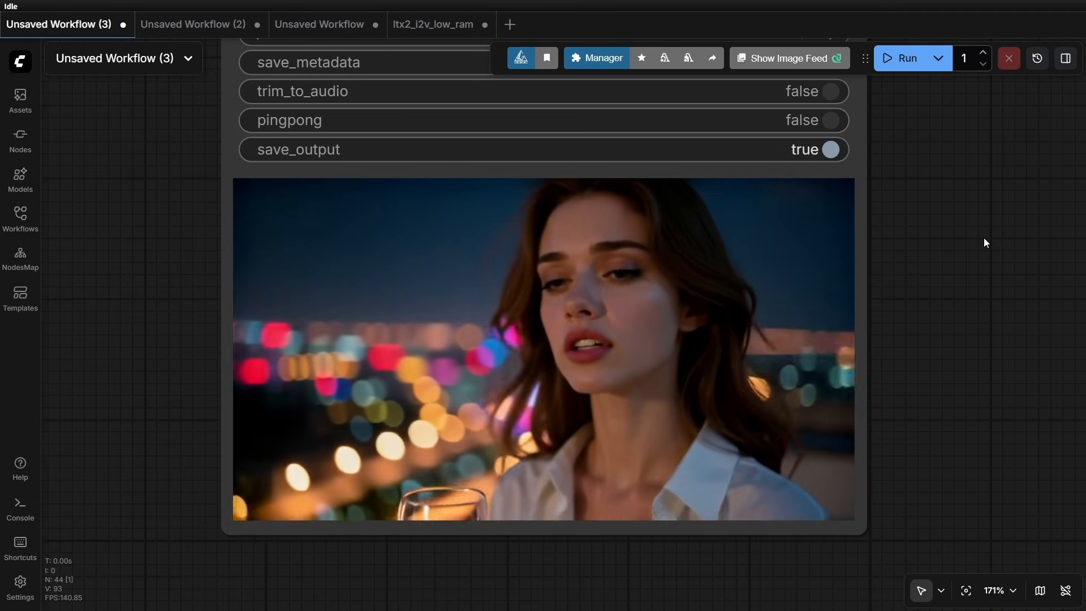
{"action": "left_click", "coordinate": [192, 24]}
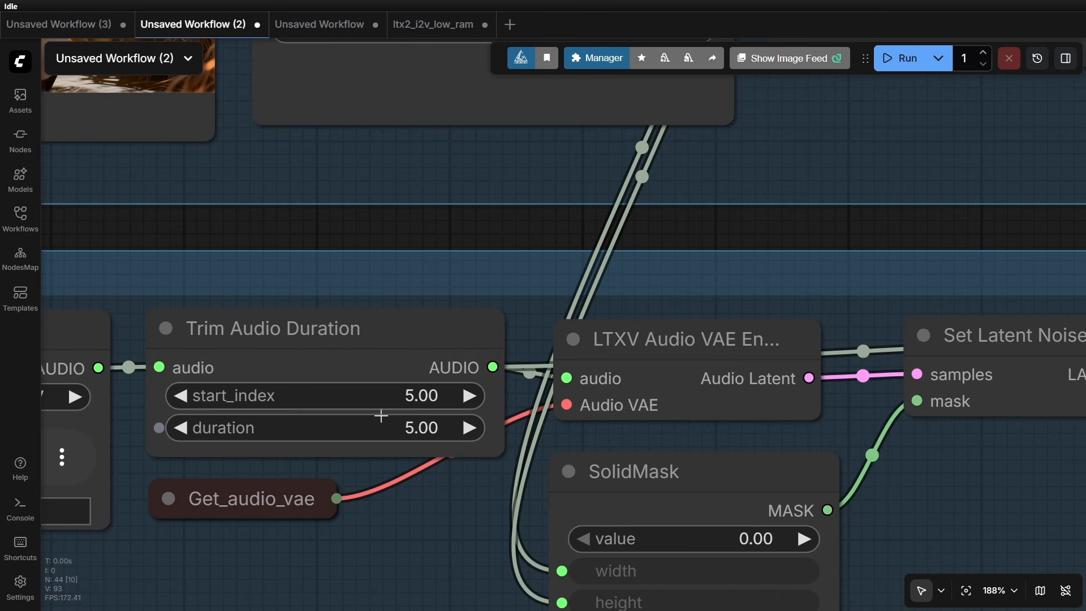
{"action": "scroll", "coordinate": [354, 371], "scroll_direction": "down", "scroll_amount": 12}
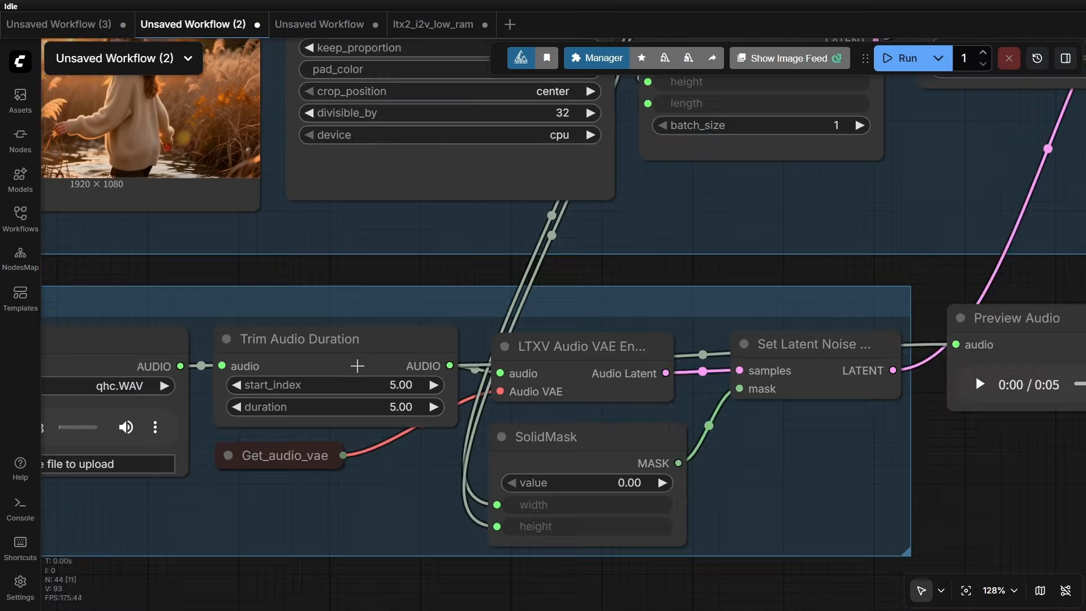
{"action": "scroll", "coordinate": [809, 423], "scroll_direction": "up", "scroll_amount": 9}
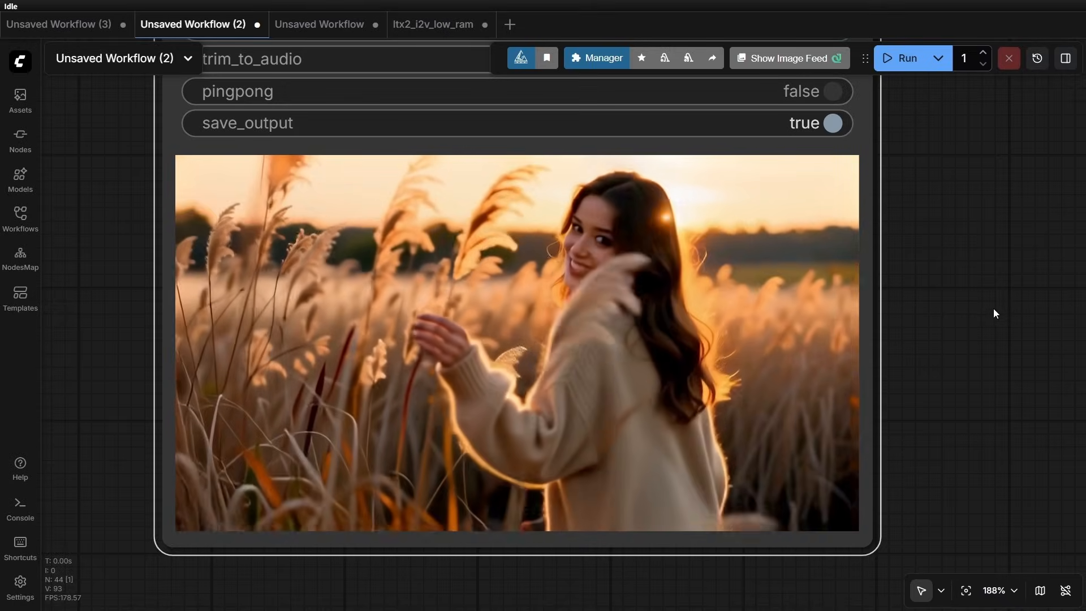
{"action": "key", "text": "alt+bracketright"}
{"action": "left_click_drag", "start_coordinate": [829, 312], "coordinate": [872, 303]}
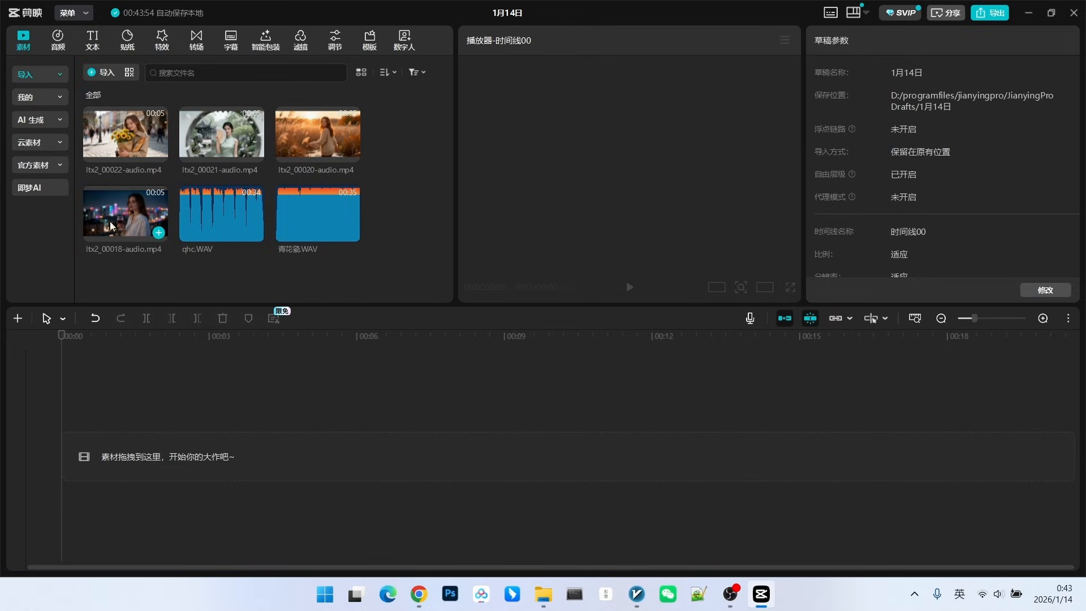
Switch to JianYing and place ltx2_00018, ltx2_00020, ltx2_00021 and ltx2_00022-audio.mp4 in that order on the timeline
{"action": "left_click_drag", "start_coordinate": [122, 221], "coordinate": [102, 458]}
{"action": "left_click_drag", "start_coordinate": [303, 155], "coordinate": [407, 364]}
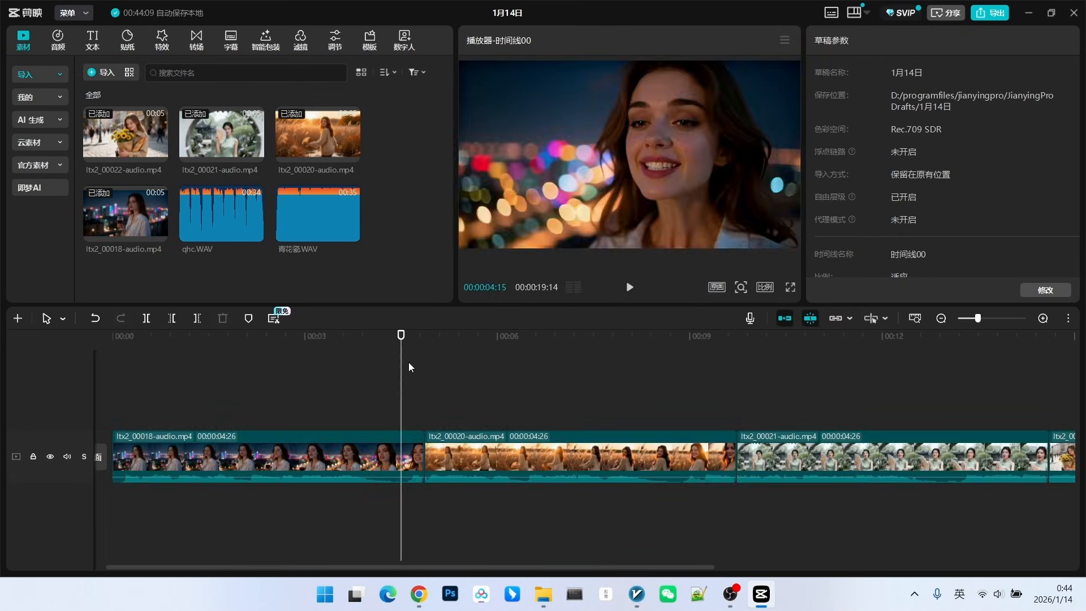
Play the assembled timeline to check the transitions between the clips, stopping within ltx2_00022-audio.mp4
{"action": "key", "text": "space"}
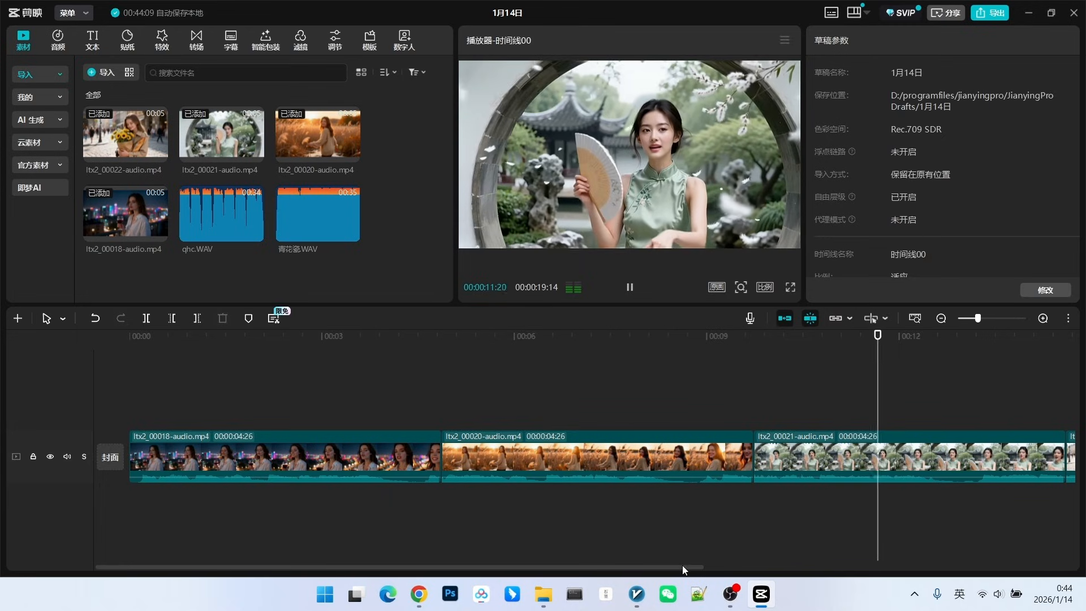
{"action": "left_click_drag", "start_coordinate": [682, 565], "coordinate": [880, 573]}
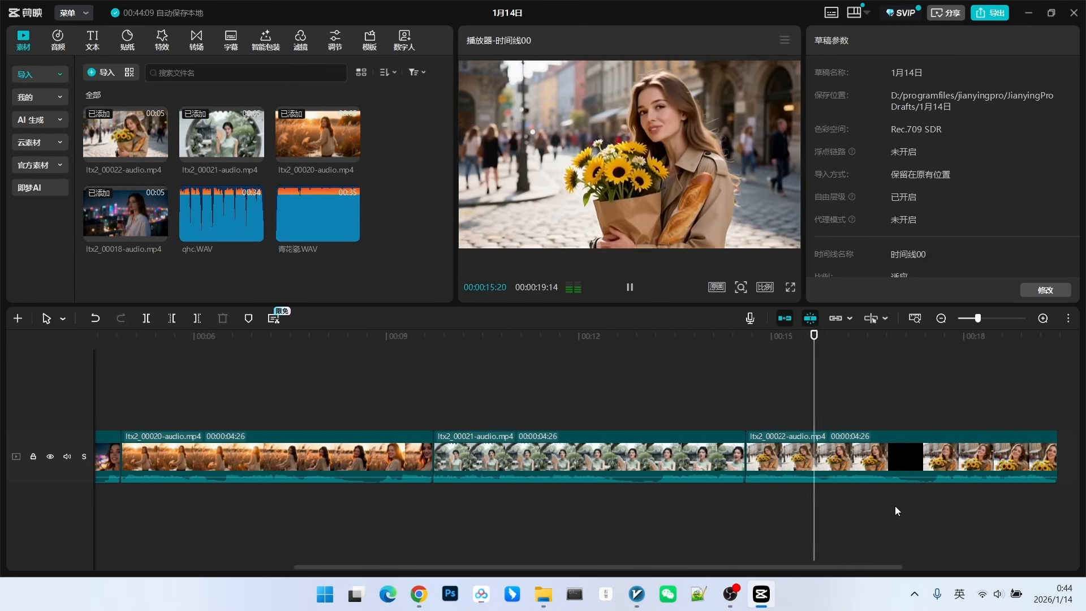
{"action": "key", "text": "space"}
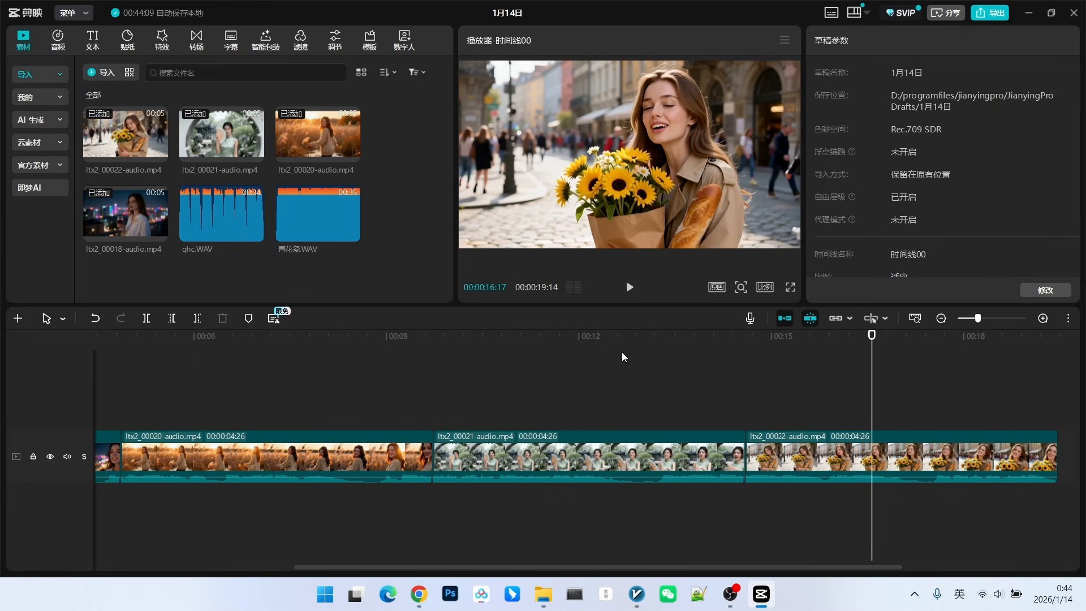
Separate the audio of all four video clips onto its own timeline track
{"action": "scroll", "coordinate": [622, 356], "scroll_direction": "down", "scroll_amount": 2}
{"action": "left_click_drag", "start_coordinate": [888, 486], "coordinate": [122, 441]}
{"action": "right_click", "coordinate": [424, 492]}
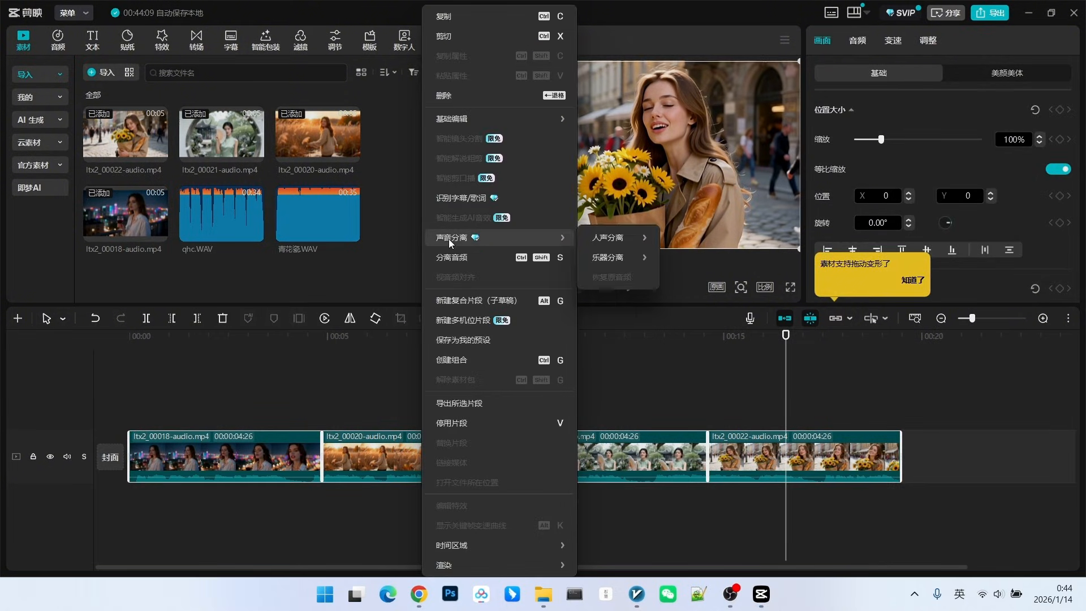
{"action": "left_click", "coordinate": [452, 258]}
{"action": "left_click", "coordinate": [807, 563]}
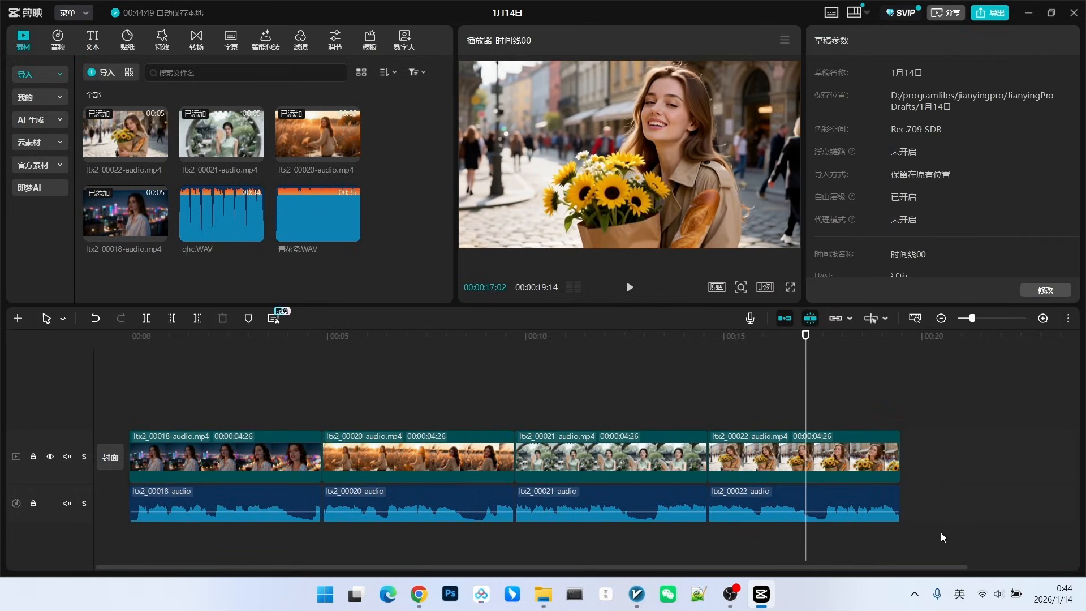
Replace the separated clip audio beneath the videos with 青花瓷.WAV, aligned to the start of the timeline
{"action": "key", "text": "ctrl+z"}
{"action": "left_click_drag", "start_coordinate": [313, 213], "coordinate": [132, 516]}
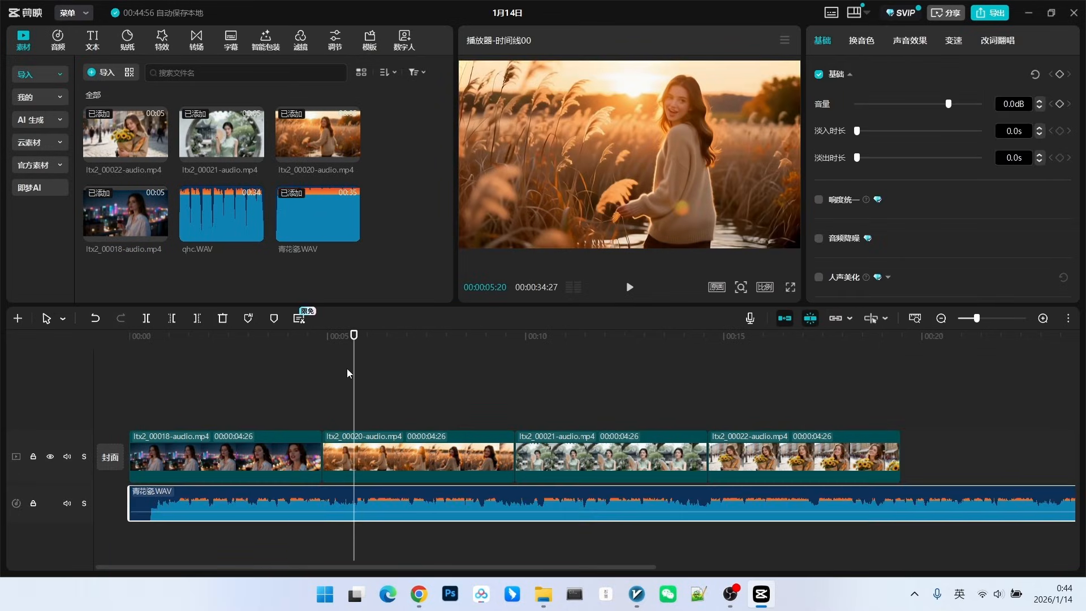
Trim the silent opening of 青花瓷.WAV up to 00:00:00:29 and align the remaining audio with the start of the timeline
{"action": "left_click_drag", "start_coordinate": [181, 382], "coordinate": [148, 385]}
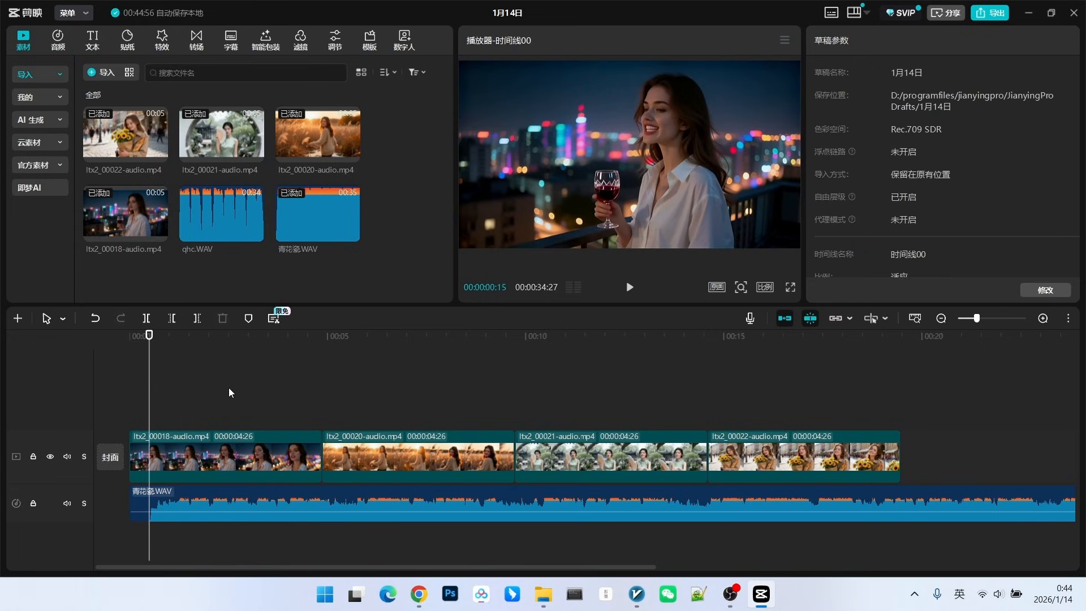
{"action": "left_click", "coordinate": [225, 493]}
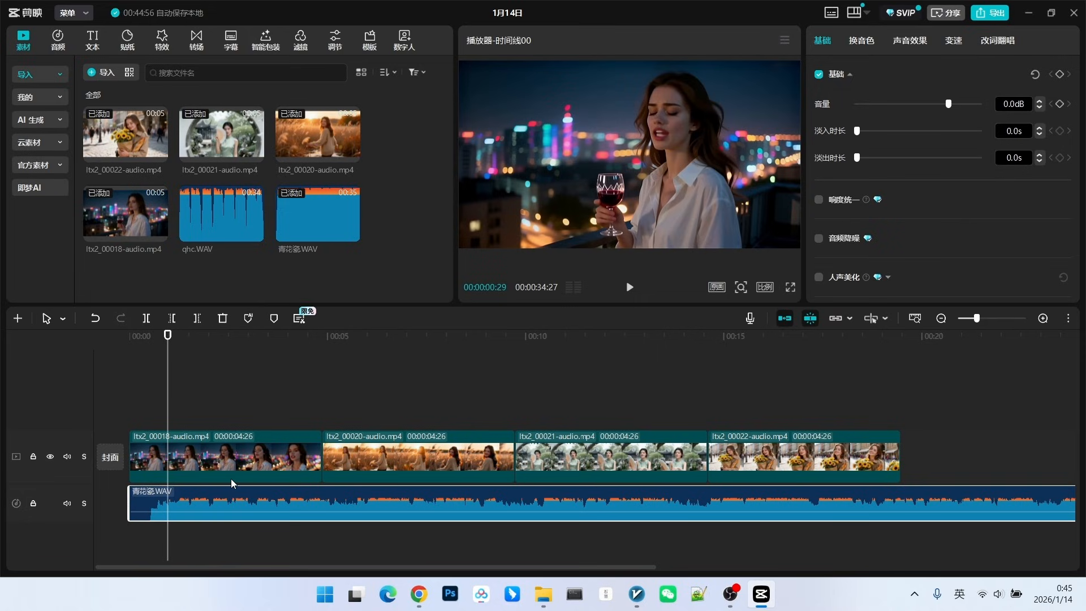
{"action": "left_click_drag", "start_coordinate": [232, 484], "coordinate": [234, 492]}
Play the assembled timeline to check how the four clips match the trimmed song, stopping within the ltx2_00022-audio.mp4 clip
{"action": "left_click", "coordinate": [206, 376]}
{"action": "key", "text": "space"}
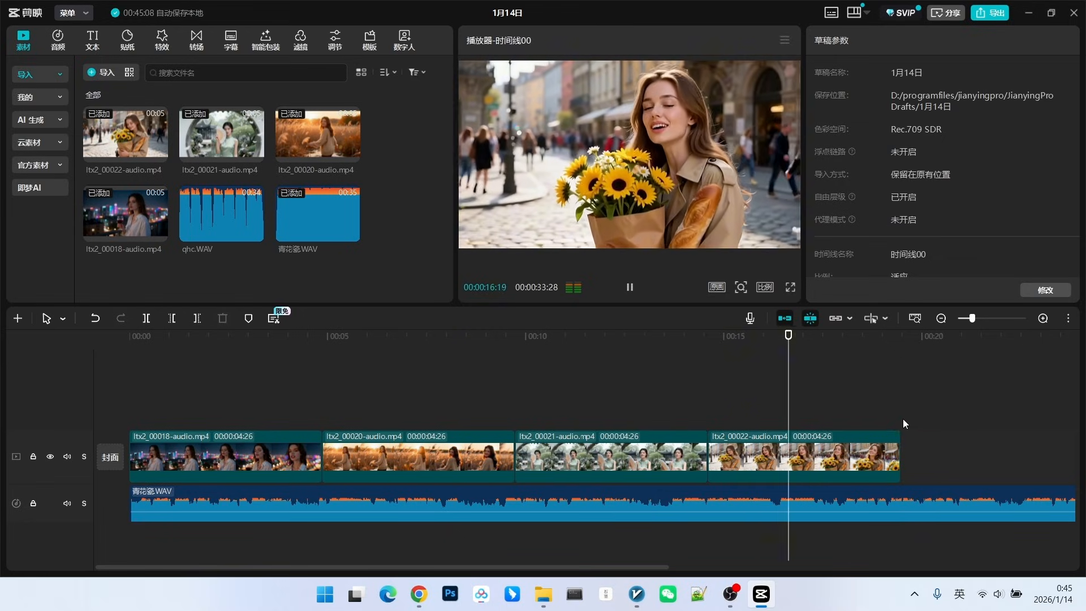
{"action": "key", "text": "space"}
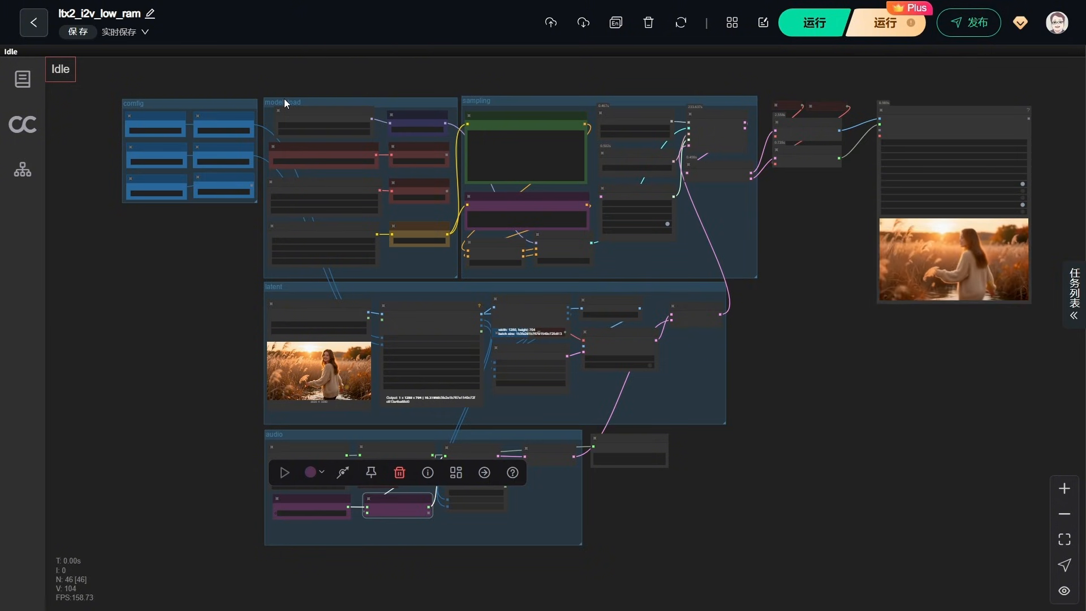
Switch to the ltx2_i2v_low_ram workflow in ComfyUI and shift and widen the Load Diffusion Model node to show more of its model name
{"action": "scroll", "coordinate": [284, 99], "scroll_direction": "up", "scroll_amount": 6}
{"action": "scroll", "coordinate": [284, 98], "scroll_direction": "up", "scroll_amount": 2}
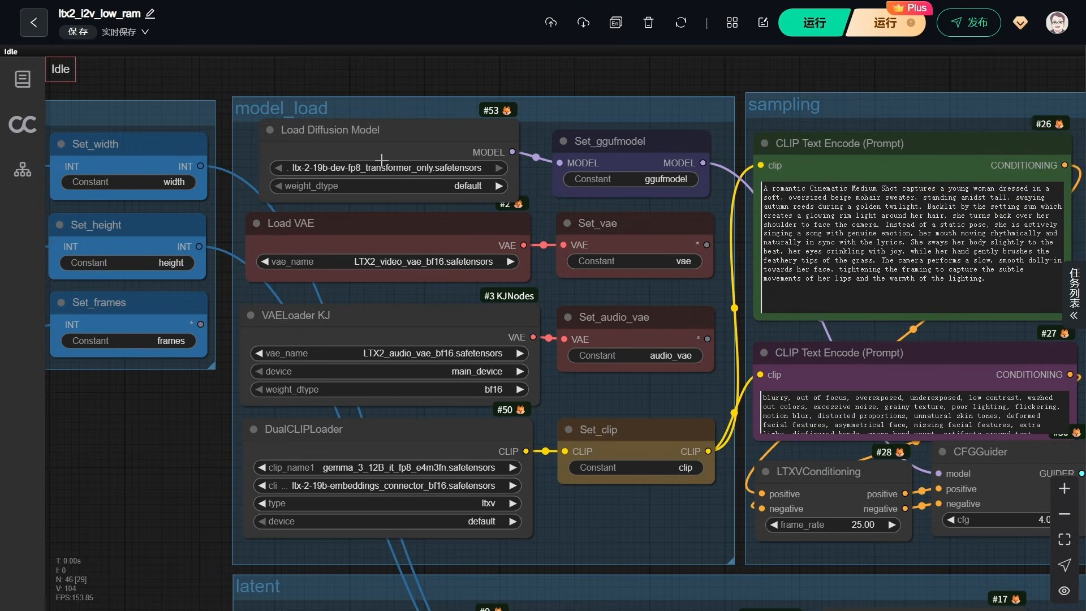
{"action": "left_click_drag", "start_coordinate": [341, 137], "coordinate": [330, 138]}
{"action": "left_click_drag", "start_coordinate": [506, 198], "coordinate": [540, 193]}
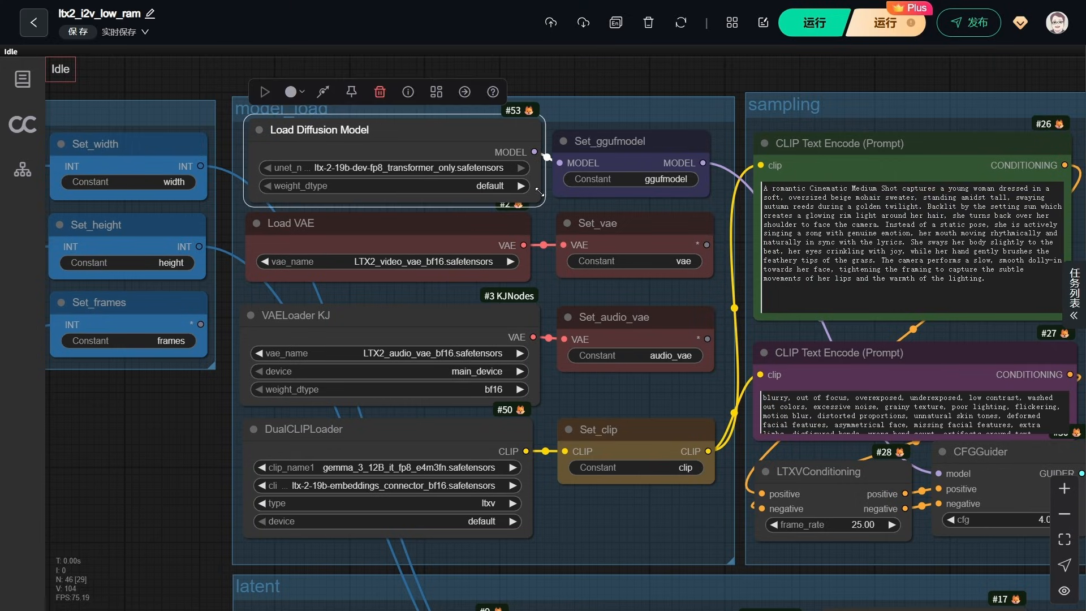
Examine the DualCLIPLoader, prompt, Mel-Band RoFormer, latent, CFGGuider and LTXVScheduler nodes across the model_load, audio, latent and sampling groups
{"action": "left_click", "coordinate": [358, 443]}
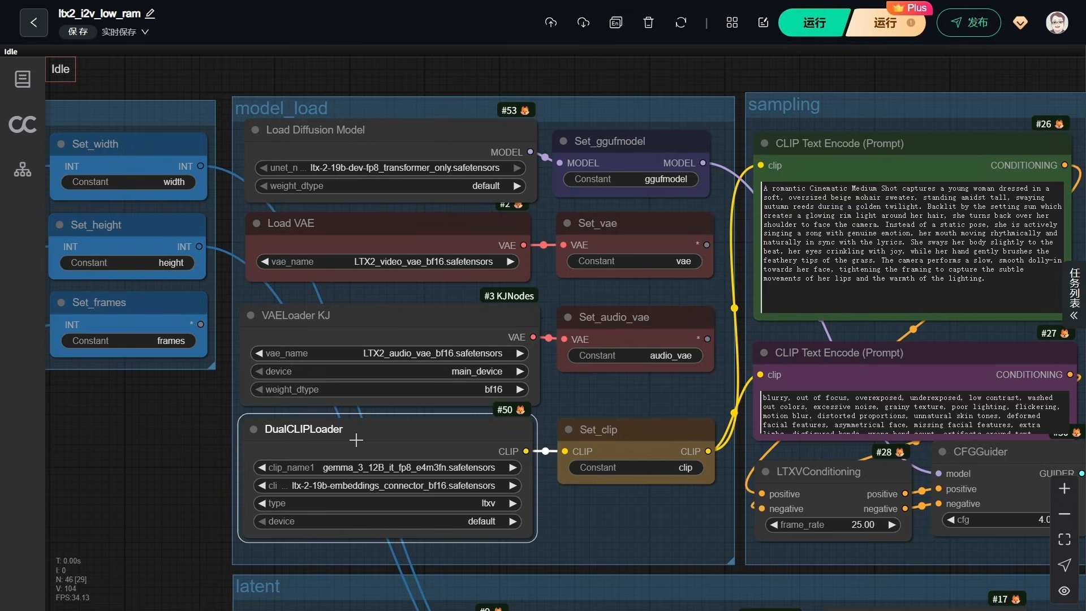
{"action": "left_click", "coordinate": [866, 149]}
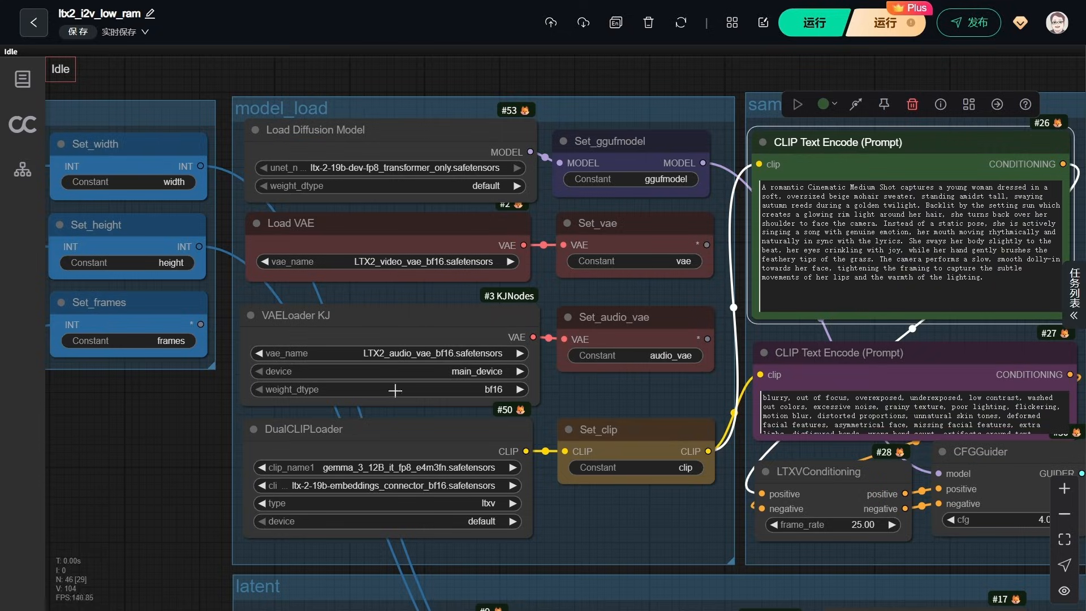
{"action": "scroll", "coordinate": [226, 328], "scroll_direction": "down", "scroll_amount": 4}
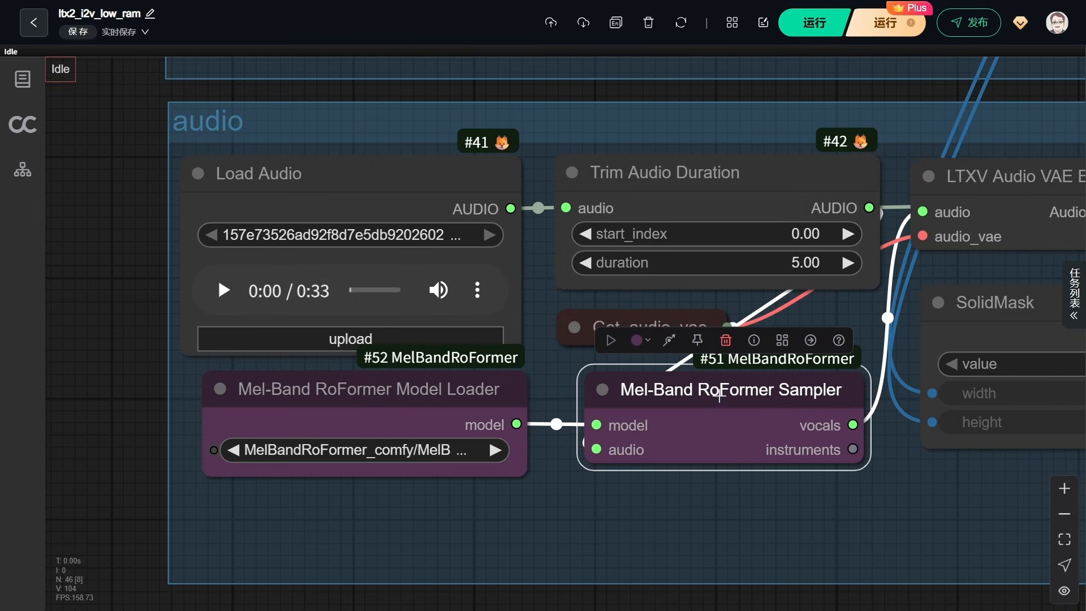
{"action": "scroll", "coordinate": [113, 375], "scroll_direction": "down", "scroll_amount": 5}
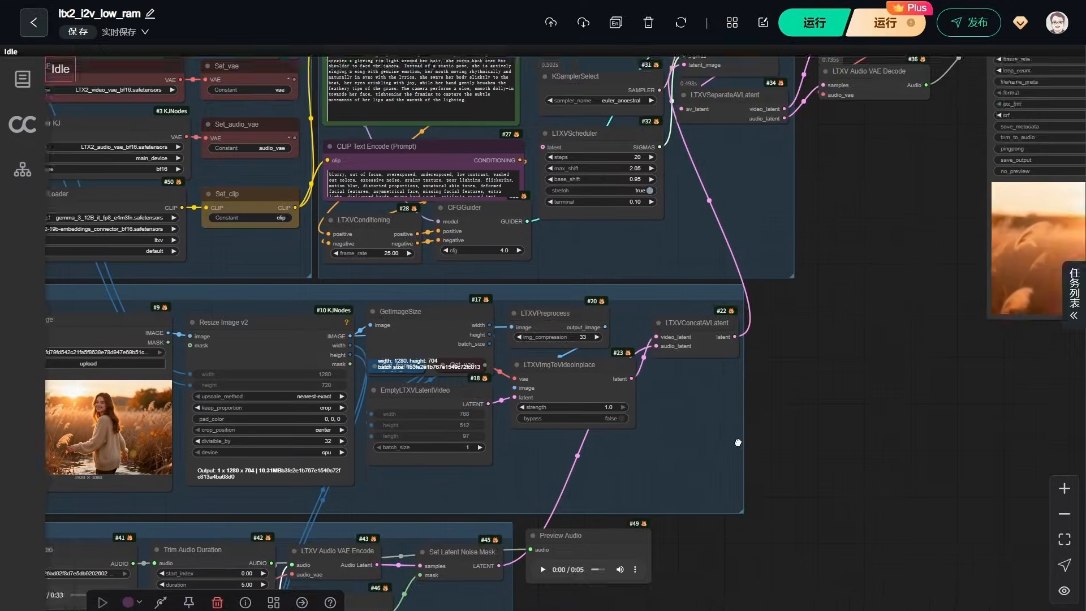
{"action": "scroll", "coordinate": [423, 359], "scroll_direction": "up", "scroll_amount": 5}
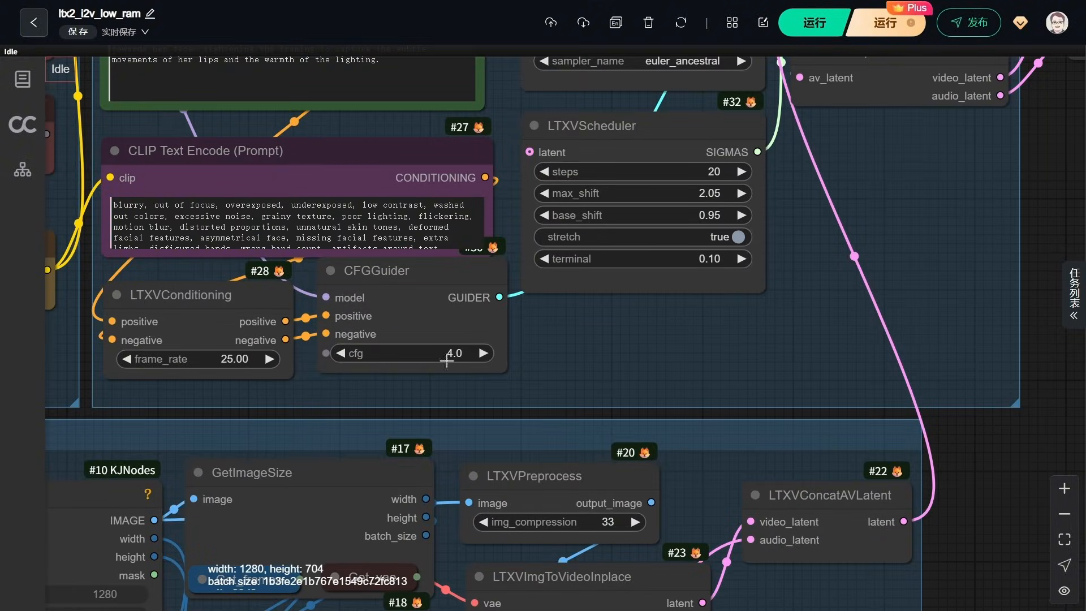
{"action": "scroll", "coordinate": [928, 252], "scroll_direction": "down", "scroll_amount": 3}
{"action": "scroll", "coordinate": [719, 261], "scroll_direction": "up", "scroll_amount": 4}
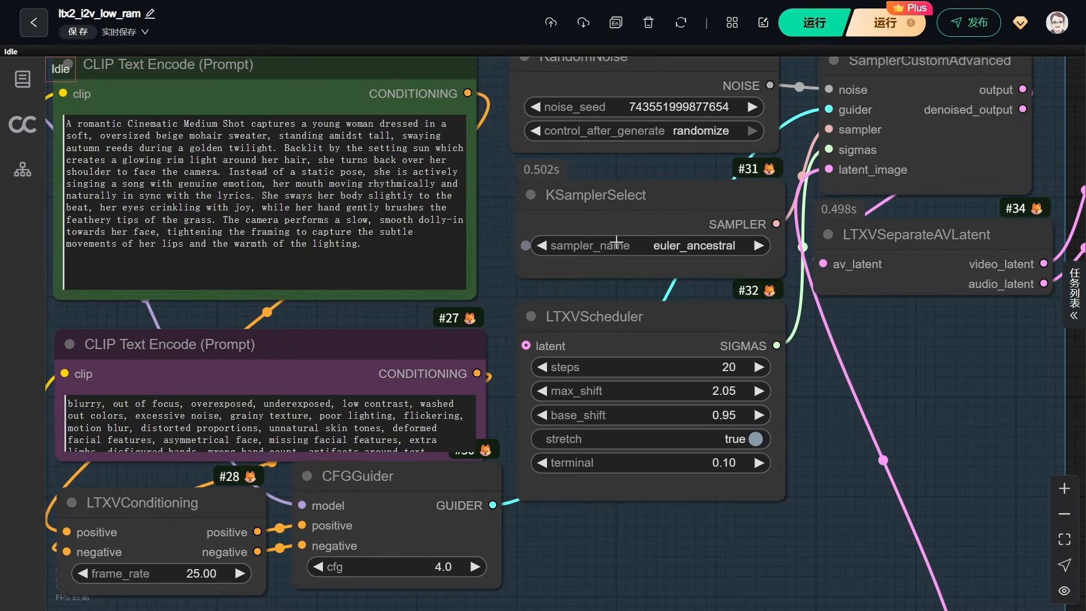
{"action": "scroll", "coordinate": [616, 242], "scroll_direction": "down", "scroll_amount": 8}
Inspect the Video Combine node's output settings and generated video preview, along with the overall layout of the workflow
{"action": "left_click_drag", "start_coordinate": [857, 414], "coordinate": [394, 404]}
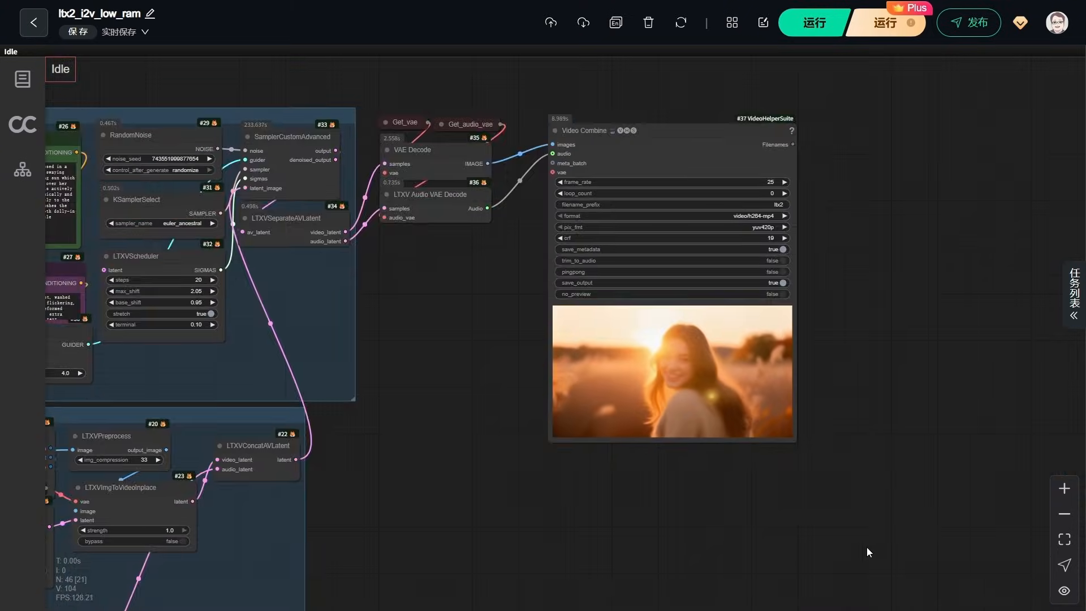
{"action": "scroll", "coordinate": [866, 338], "scroll_direction": "up", "scroll_amount": 5}
{"action": "scroll", "coordinate": [615, 249], "scroll_direction": "up", "scroll_amount": 2}
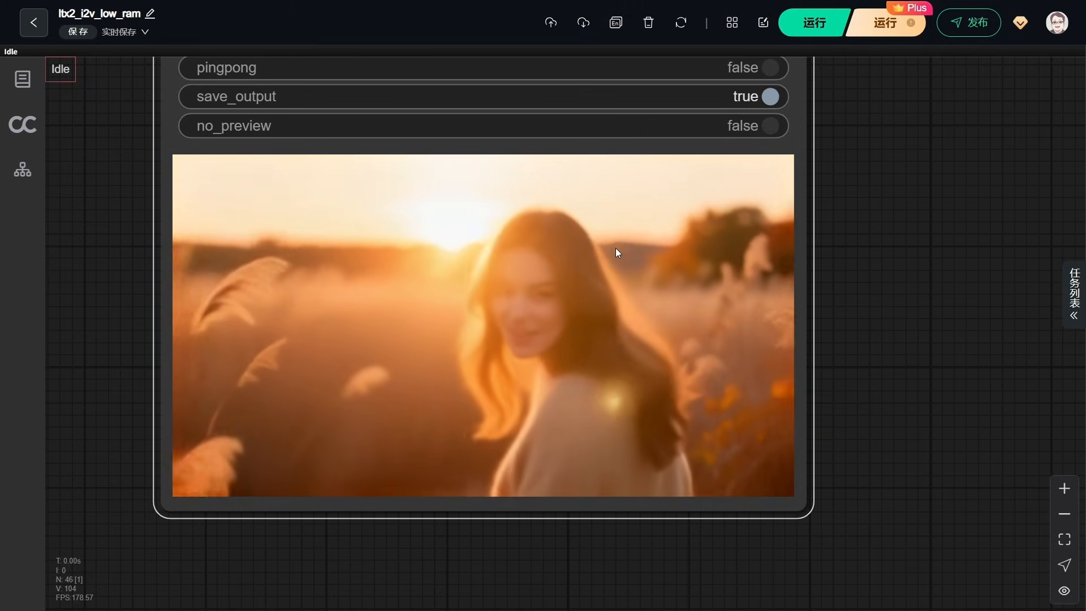
{"action": "scroll", "coordinate": [953, 256], "scroll_direction": "down", "scroll_amount": 10}
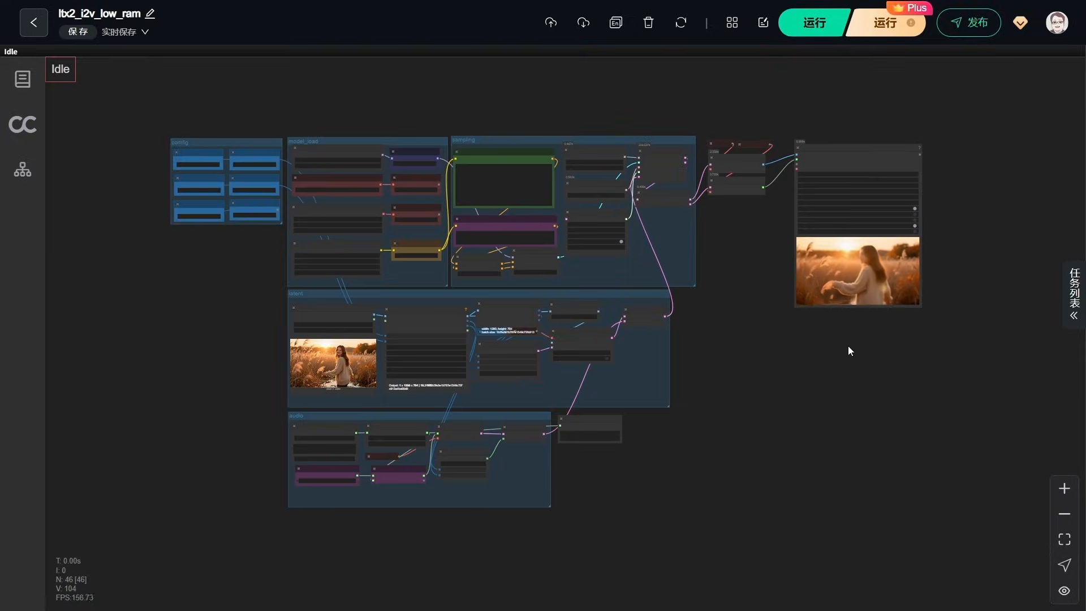
{"action": "scroll", "coordinate": [732, 321], "scroll_direction": "up", "scroll_amount": 1}
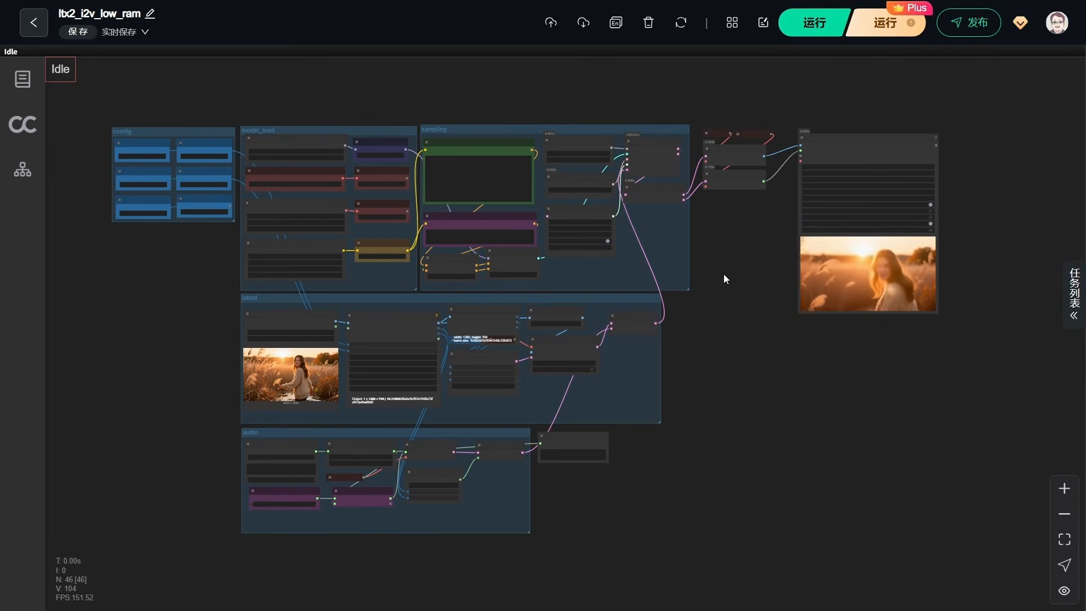
{"action": "scroll", "coordinate": [866, 453], "scroll_direction": "up", "scroll_amount": 5}
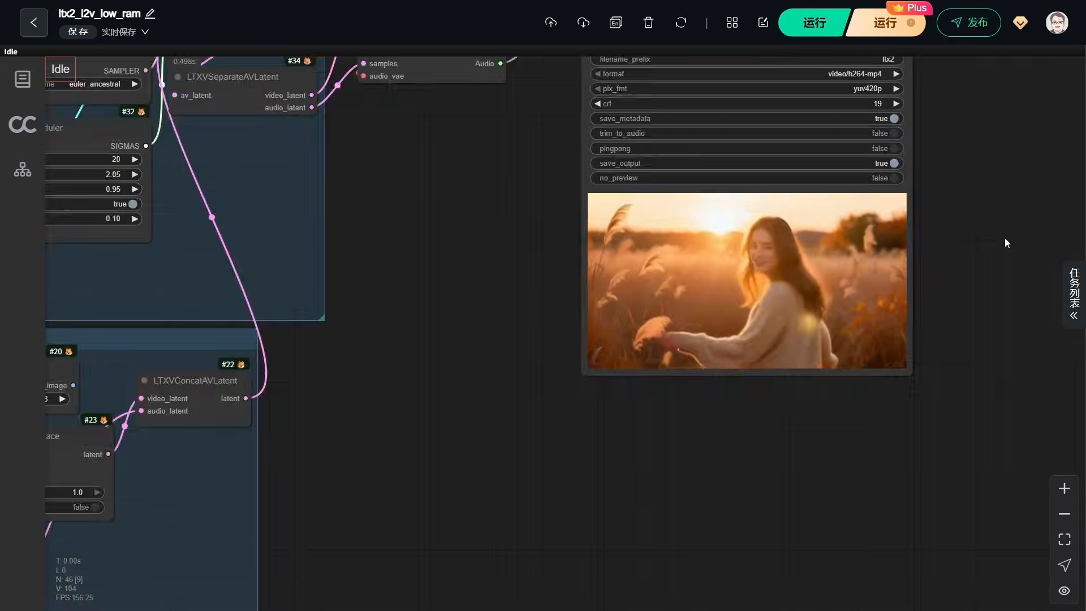
{"action": "scroll", "coordinate": [1004, 238], "scroll_direction": "up", "scroll_amount": 2}
{"action": "key", "text": "."}
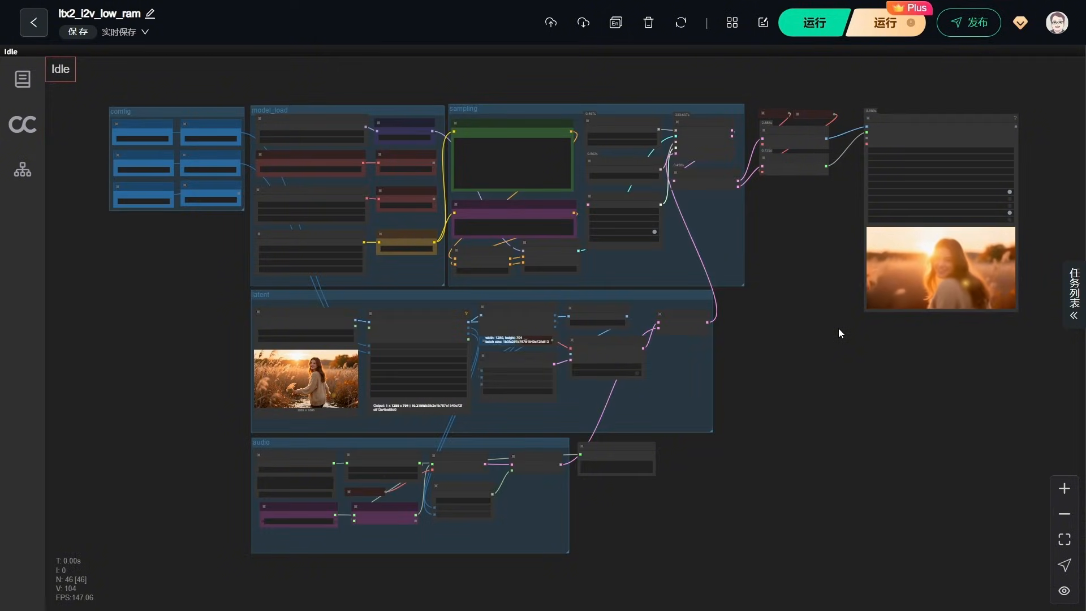